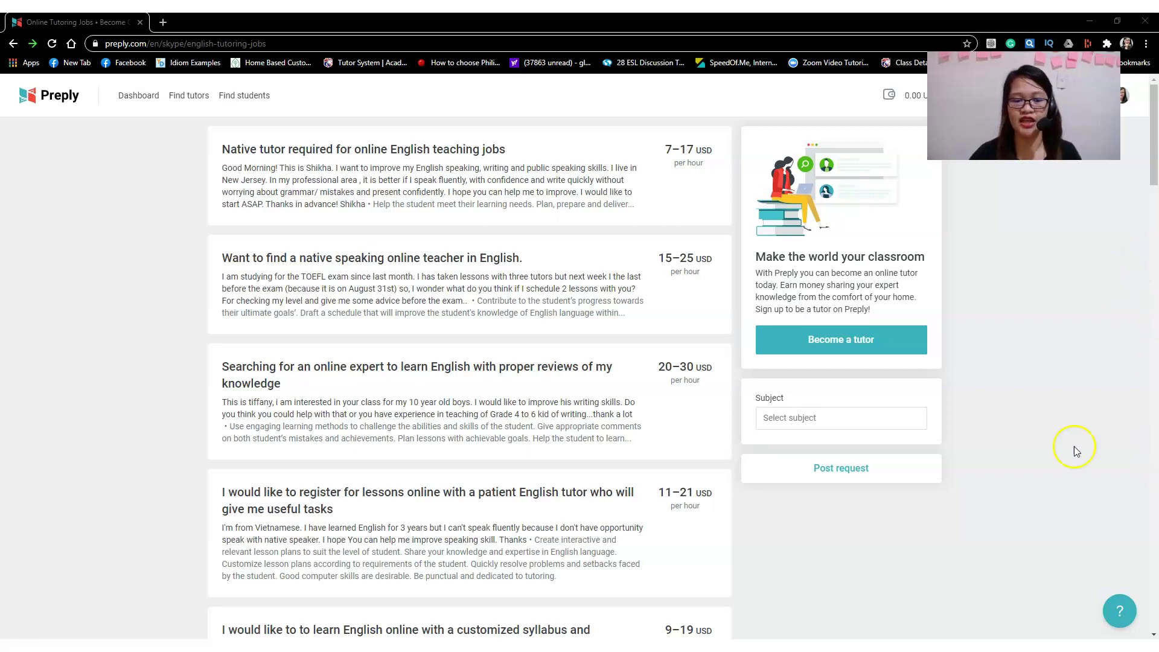
Switch from the Chrome tutoring jobs window to Preply's log-in page in Firefox.
{"action": "left_click", "coordinate": [489, 650]}
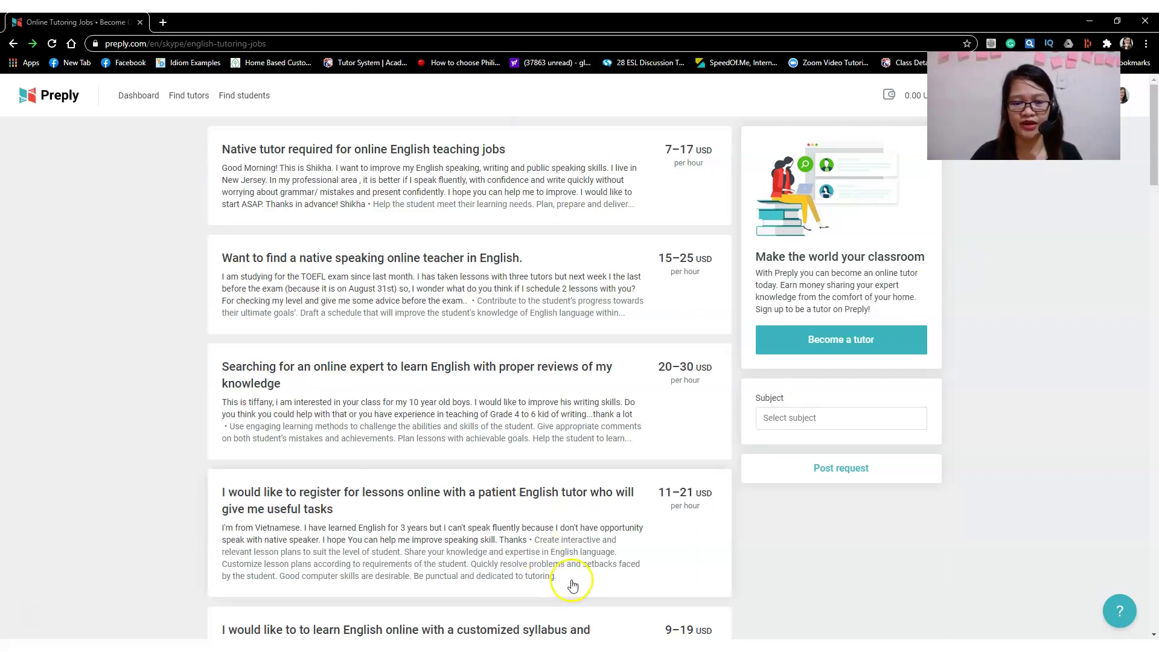
{"action": "mouse_move", "coordinate": [549, 649]}
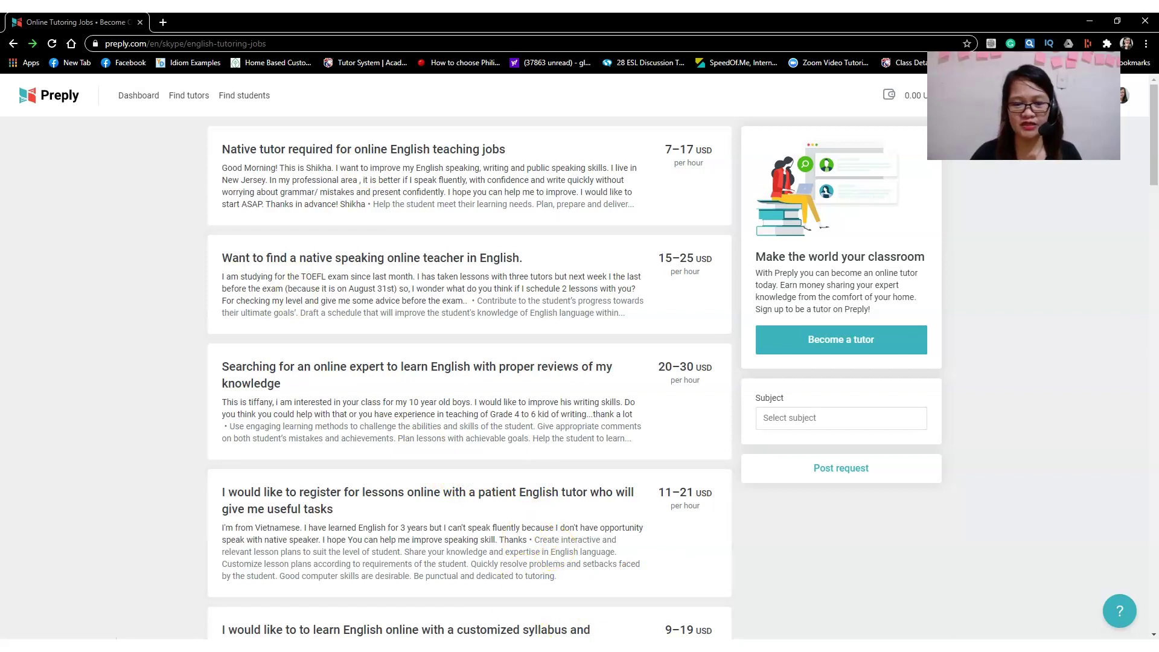
{"action": "key", "text": "alt+Tab"}
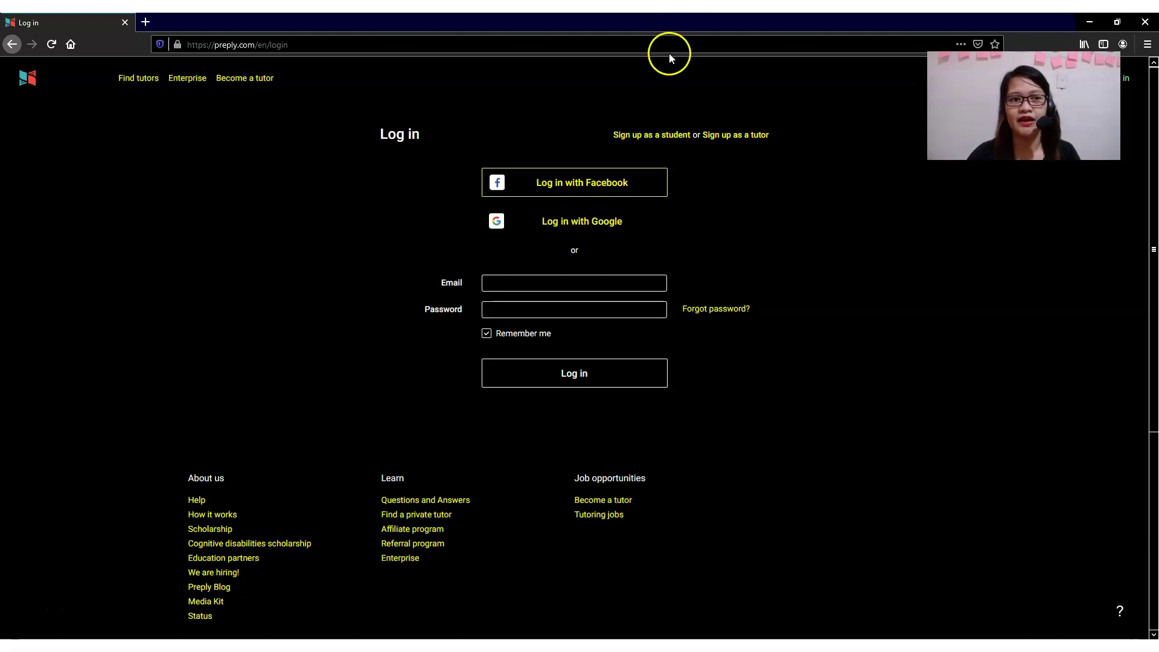
Load preply.com and go to the 'Become a tutor' sign-up page.
{"action": "left_click", "coordinate": [346, 45]}
{"action": "double_click", "coordinate": [346, 45]}
{"action": "left_click", "coordinate": [346, 45]}
{"action": "type", "text": "preply.com/"}
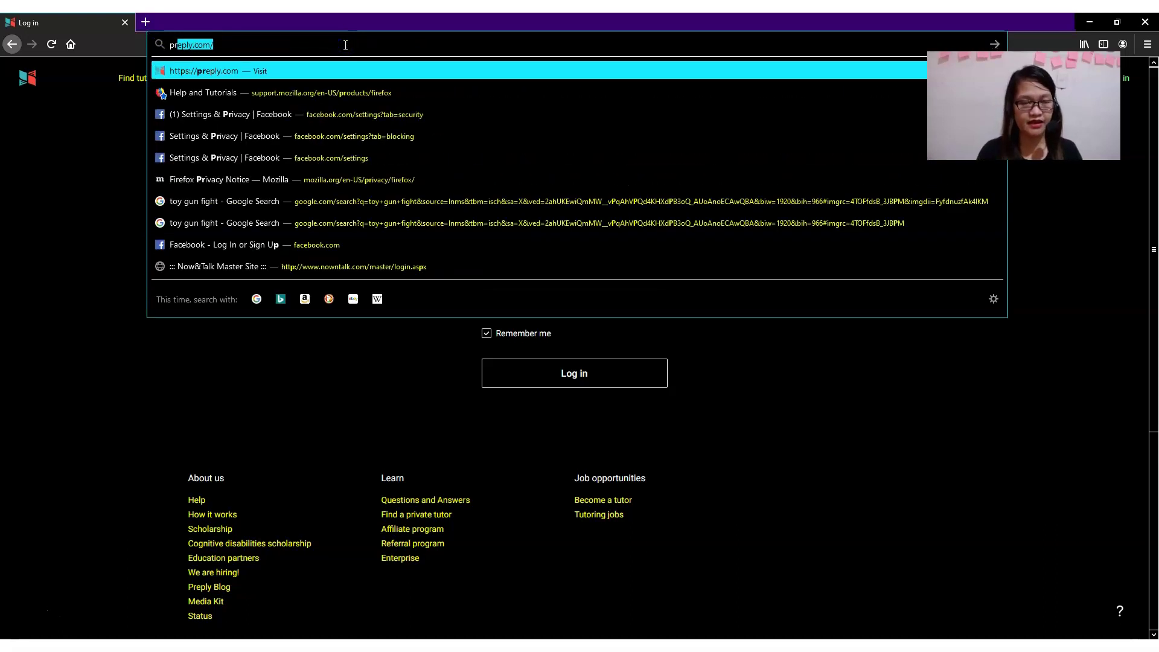
{"action": "key", "text": "Return"}
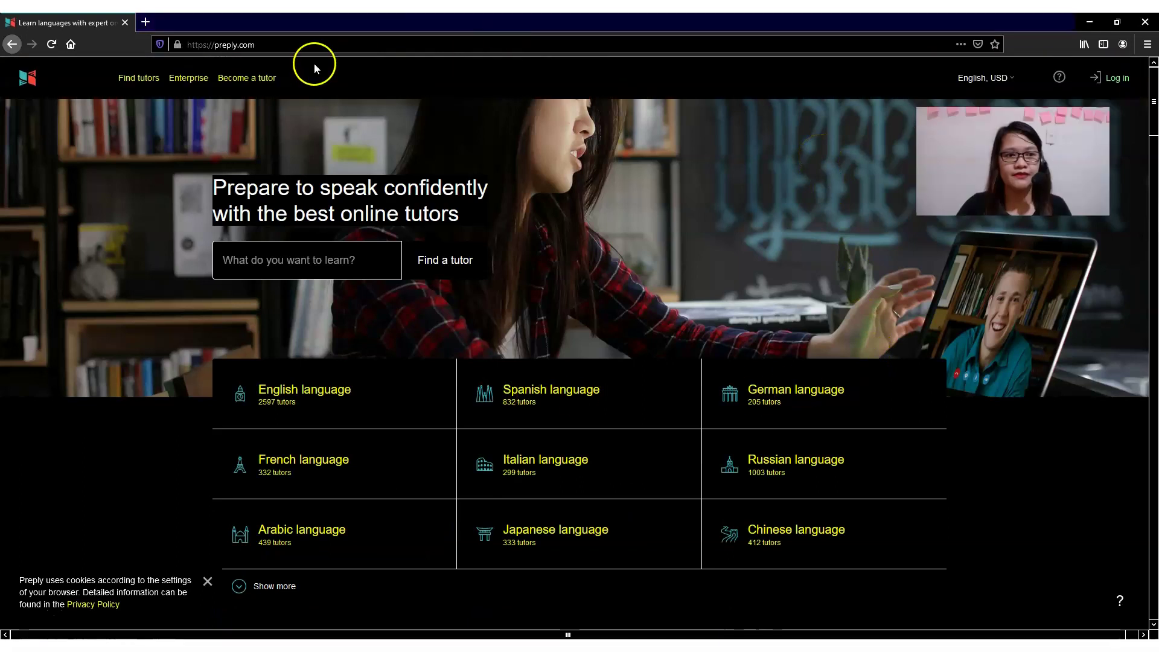
{"action": "left_click", "coordinate": [247, 79]}
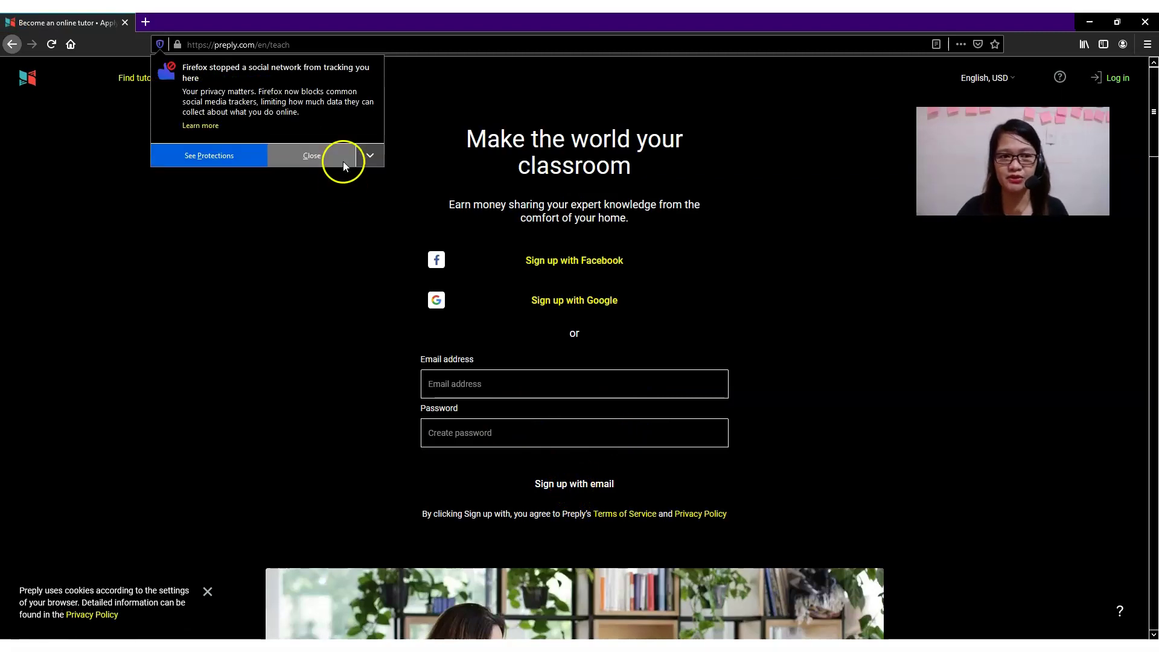
Sign up with the tutor's email address and a password, declining to save the login.
{"action": "left_click", "coordinate": [315, 162]}
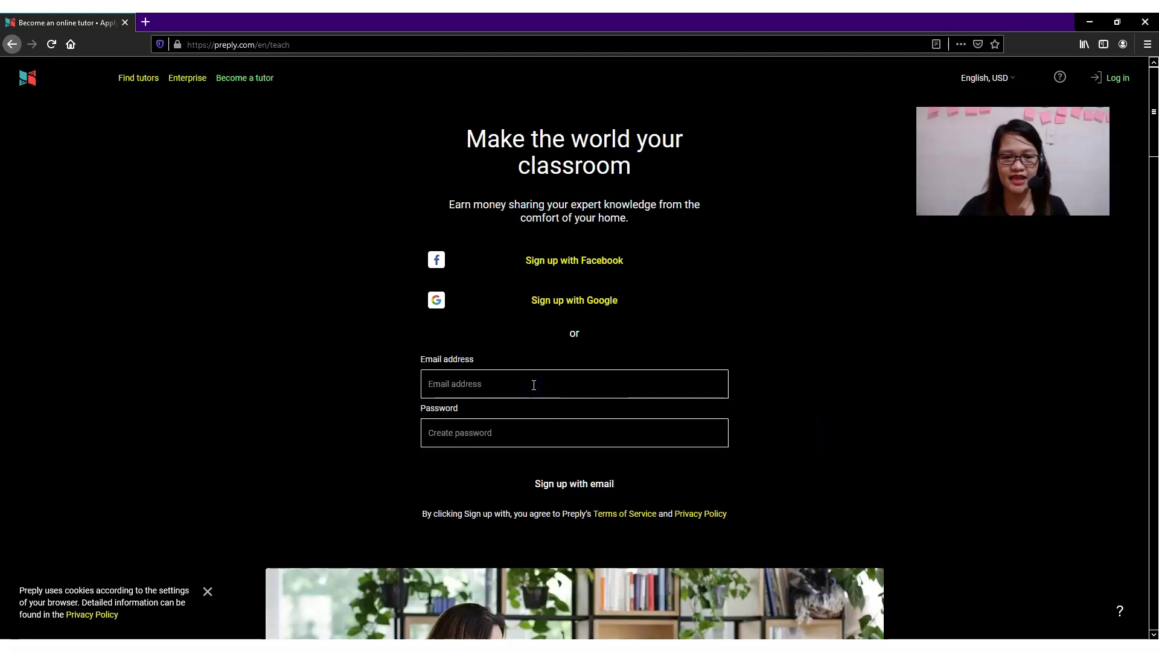
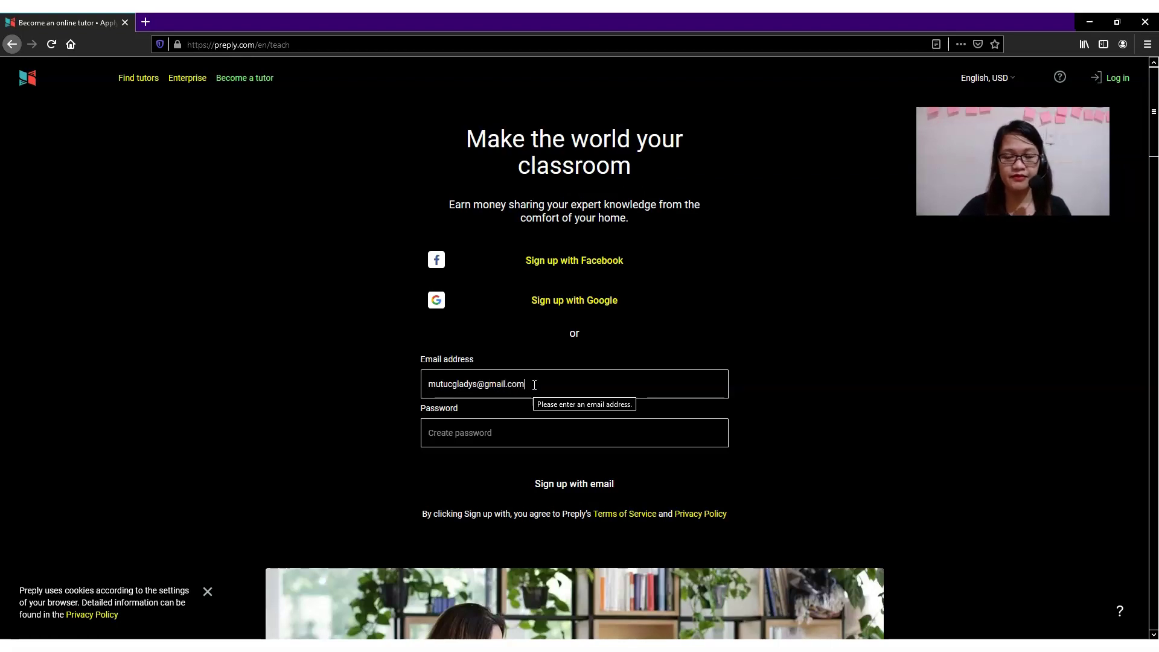
{"action": "left_click", "coordinate": [500, 433]}
{"action": "left_click", "coordinate": [502, 433]}
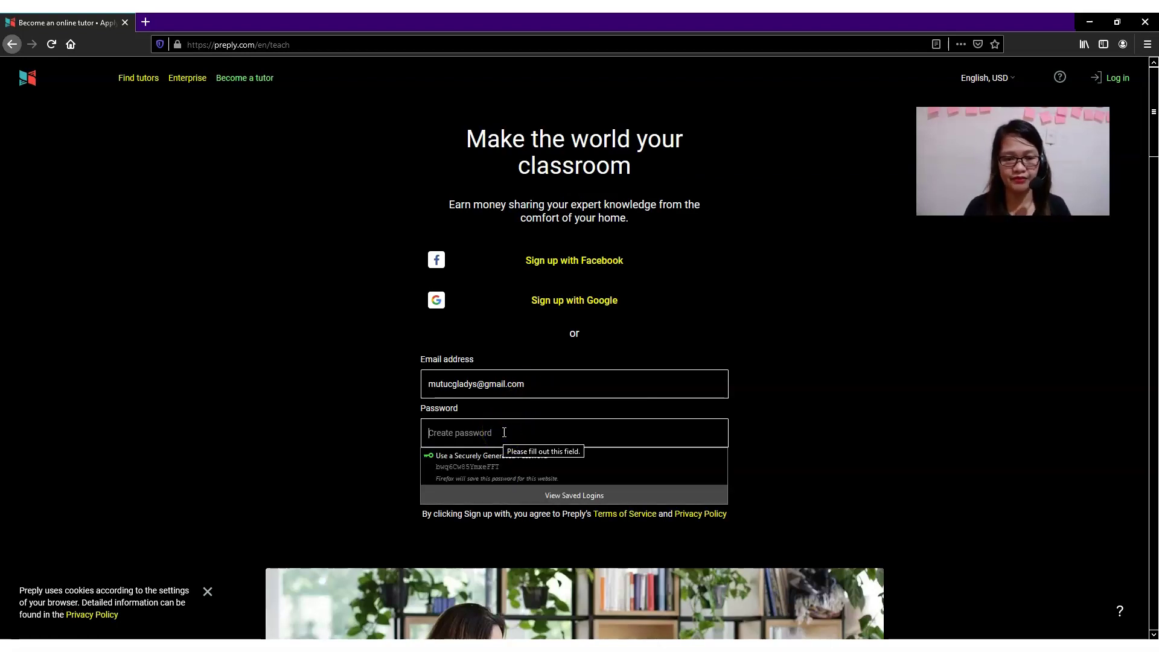
{"action": "left_click", "coordinate": [813, 415]}
{"action": "left_click", "coordinate": [585, 485]}
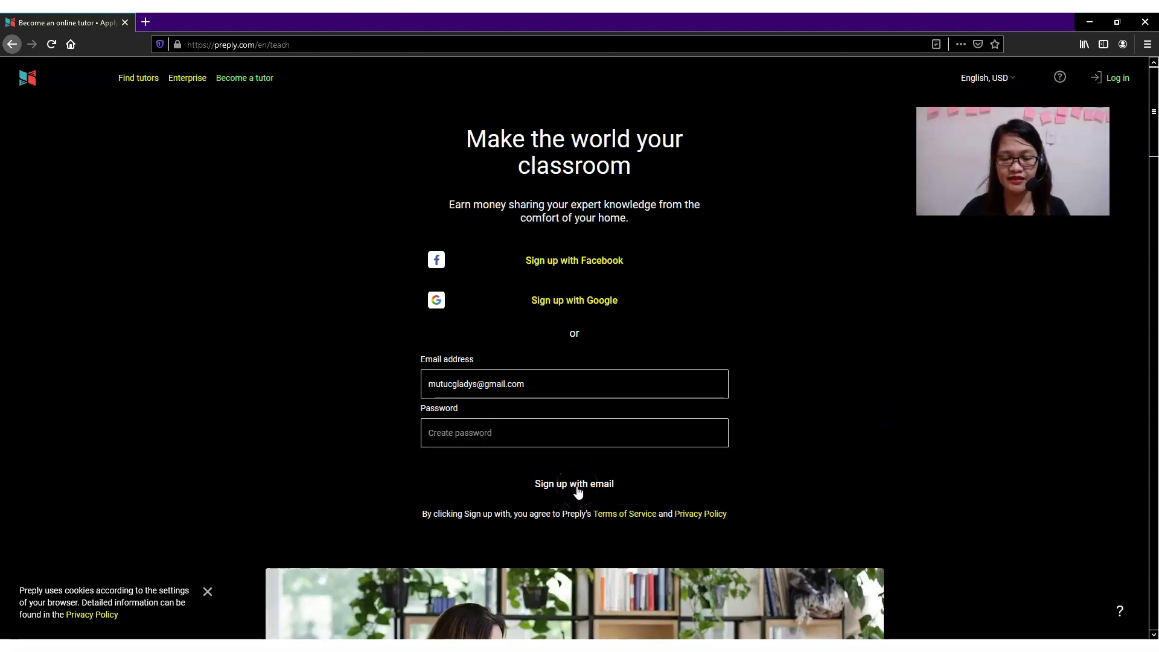
{"action": "left_click", "coordinate": [493, 430]}
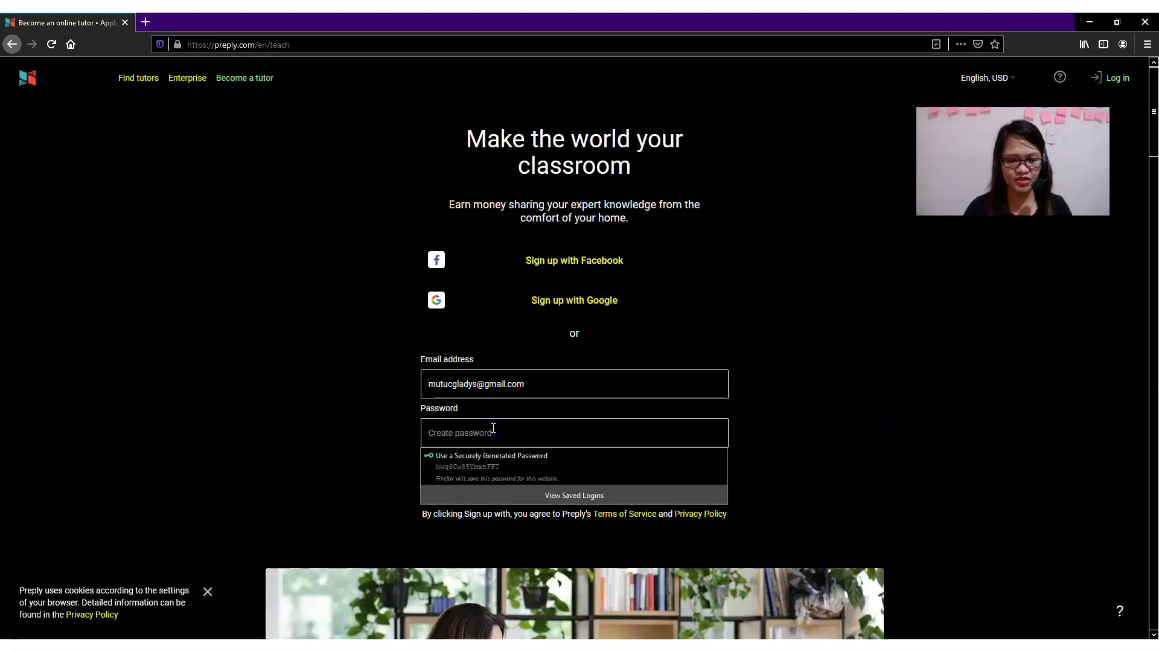
{"action": "type", "text": "••••"}
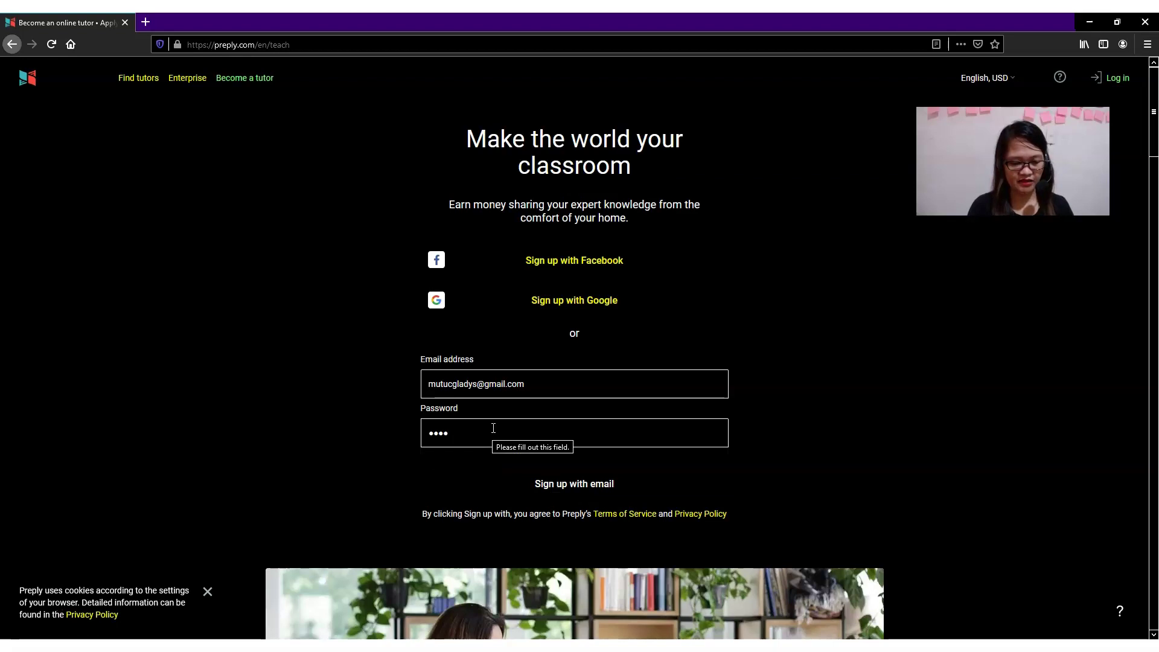
{"action": "key", "text": "BackSpace"}
{"action": "key", "text": "BackSpace"}
{"action": "key", "text": "BackSpace"}
{"action": "key", "text": "BackSpace"}
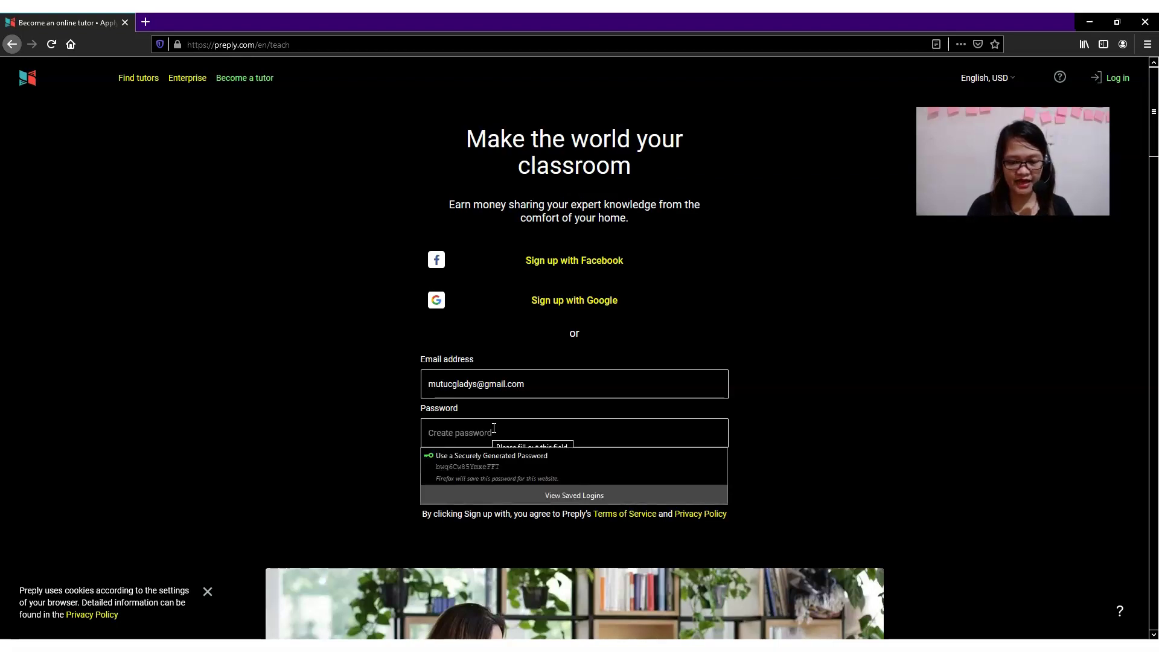
{"action": "type", "text": "•••••••••"}
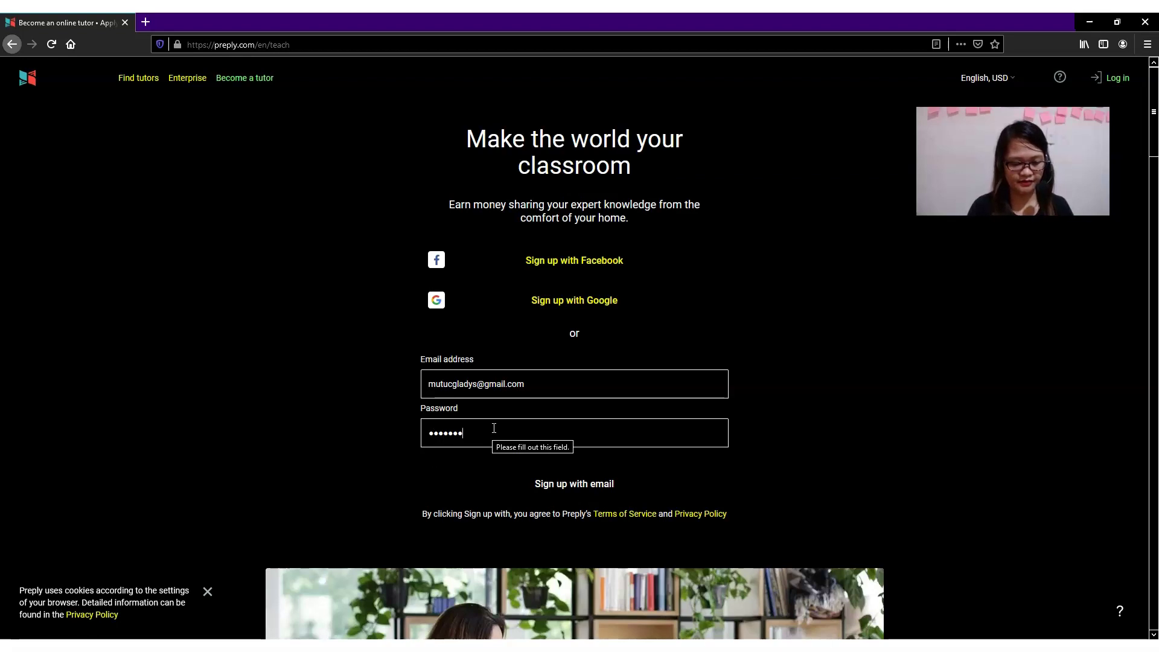
{"action": "type", "text": "•••"}
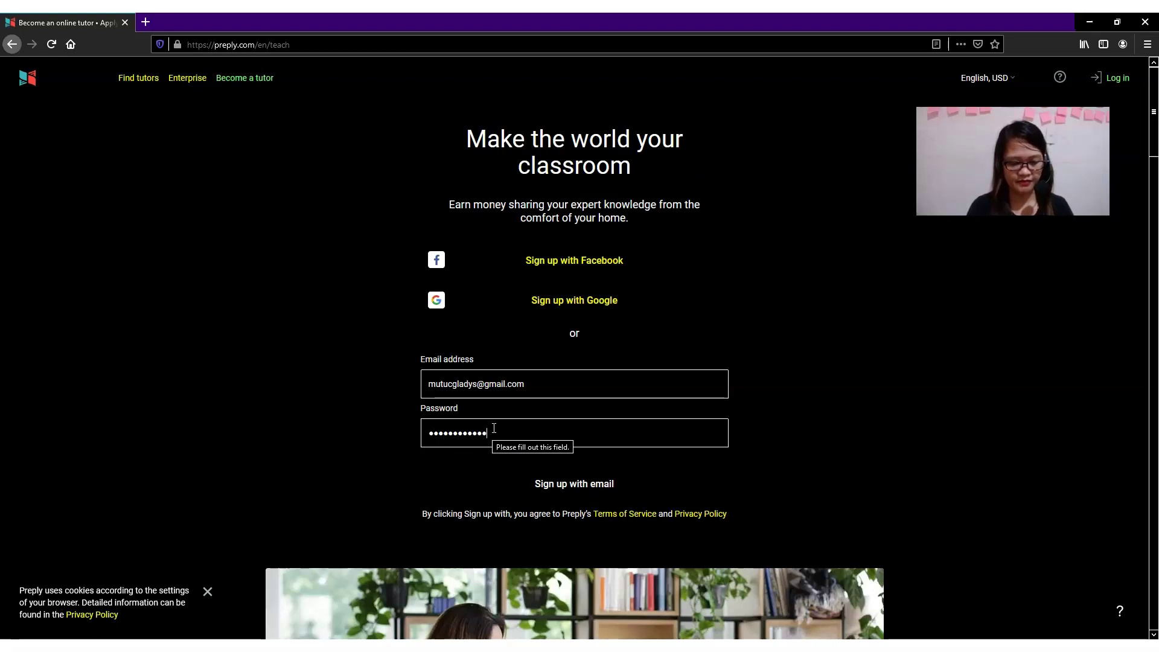
{"action": "key", "text": "Return"}
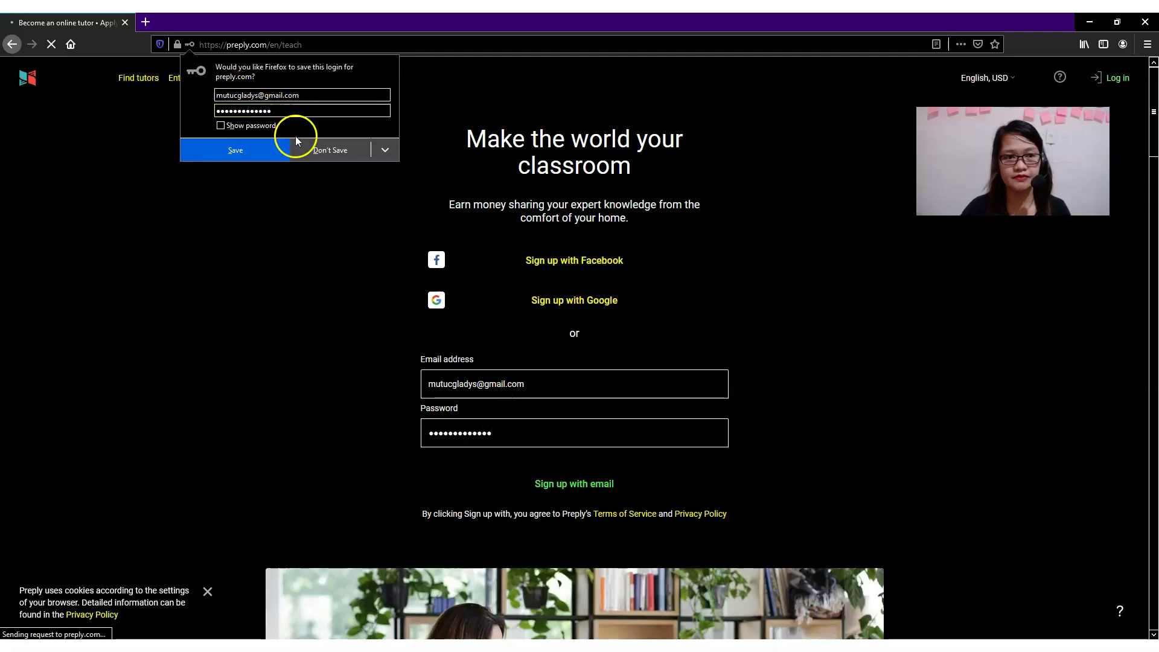
{"action": "left_click", "coordinate": [305, 149]}
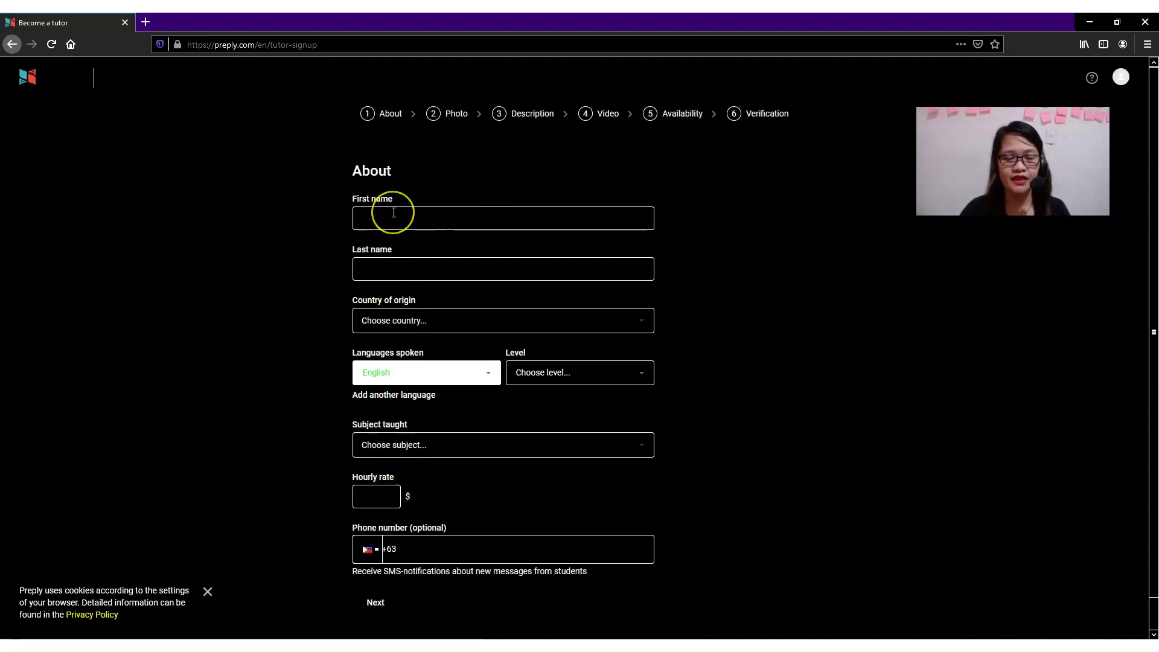
Pick 'English language' from the Subject taught list on the About form.
{"action": "left_click", "coordinate": [394, 213]}
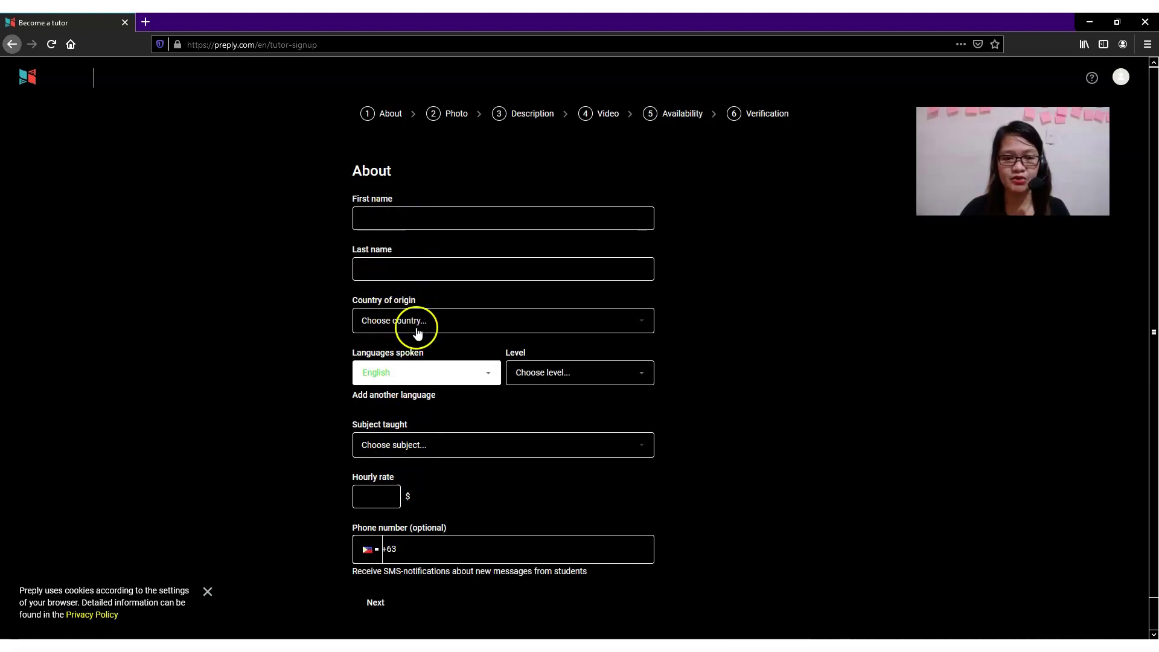
{"action": "left_click", "coordinate": [592, 320]}
{"action": "left_click", "coordinate": [735, 354]}
{"action": "left_click", "coordinate": [423, 446]}
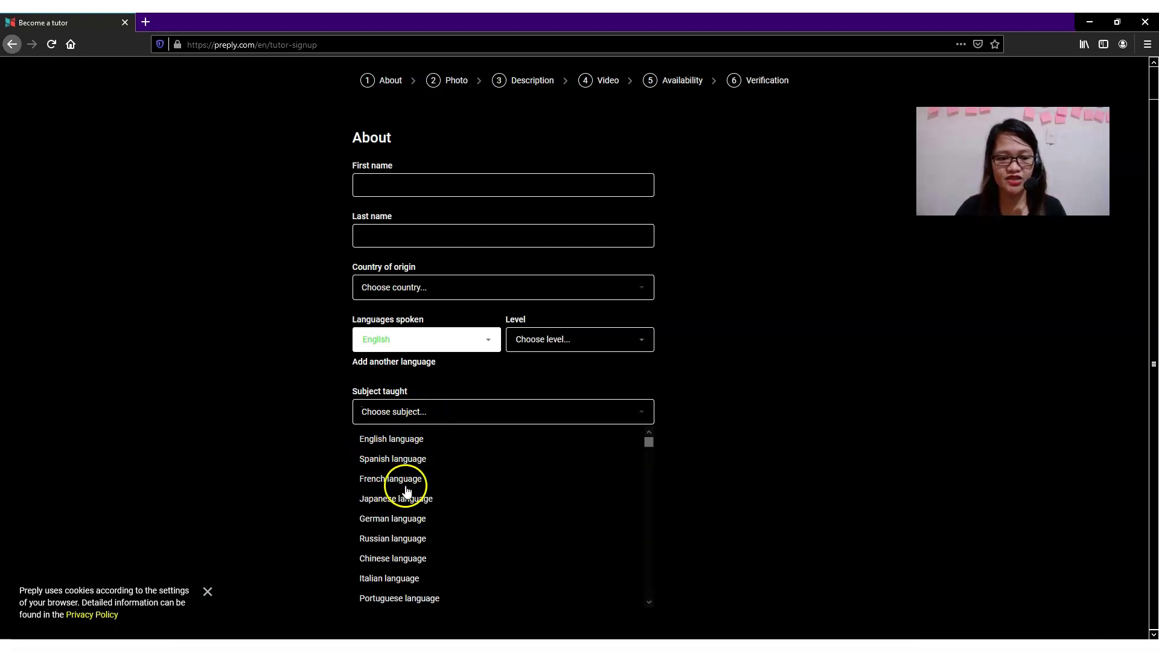
{"action": "left_click_drag", "start_coordinate": [650, 443], "coordinate": [650, 458]}
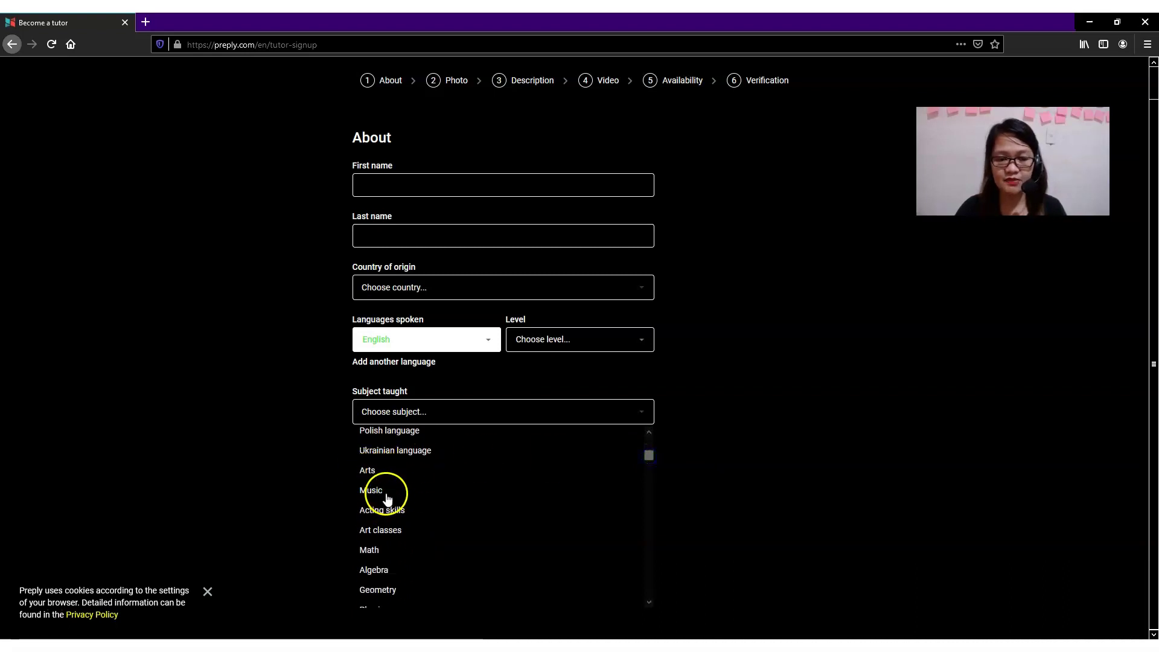
{"action": "left_click_drag", "start_coordinate": [650, 458], "coordinate": [650, 477]}
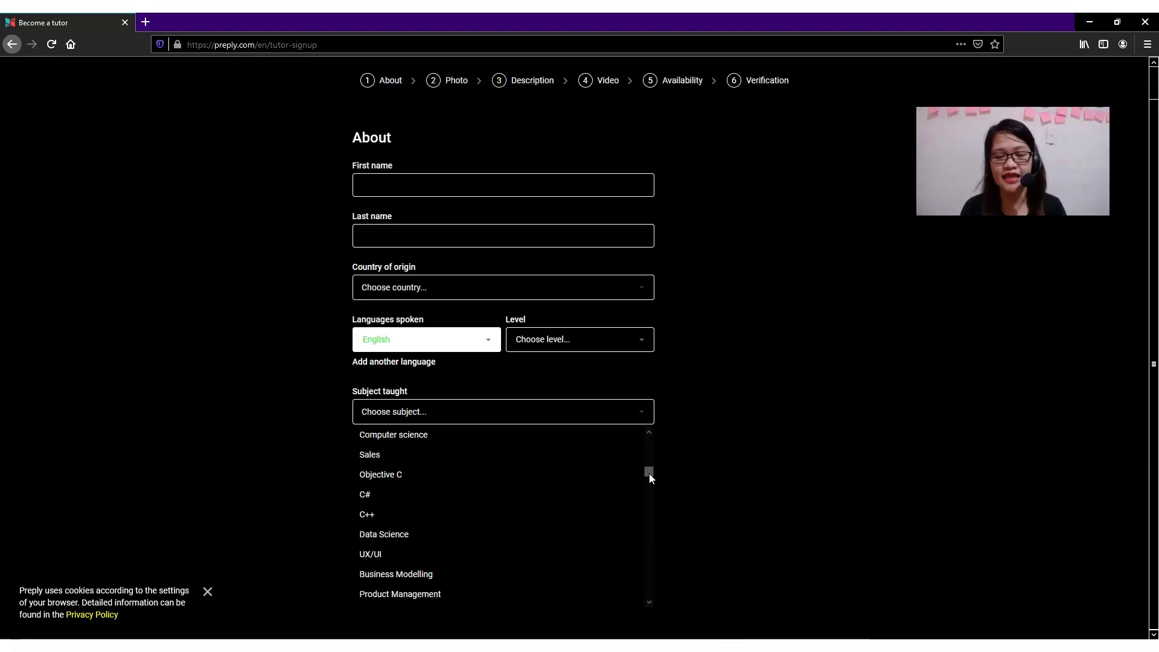
{"action": "left_click_drag", "start_coordinate": [650, 475], "coordinate": [654, 441]}
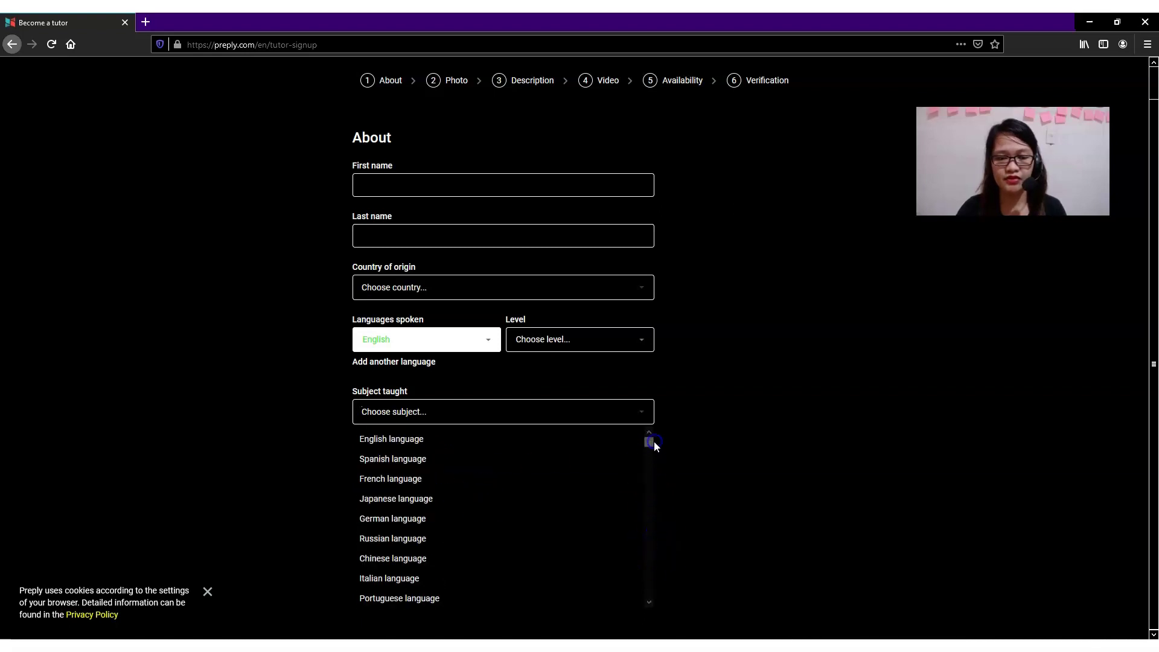
{"action": "left_click", "coordinate": [467, 446]}
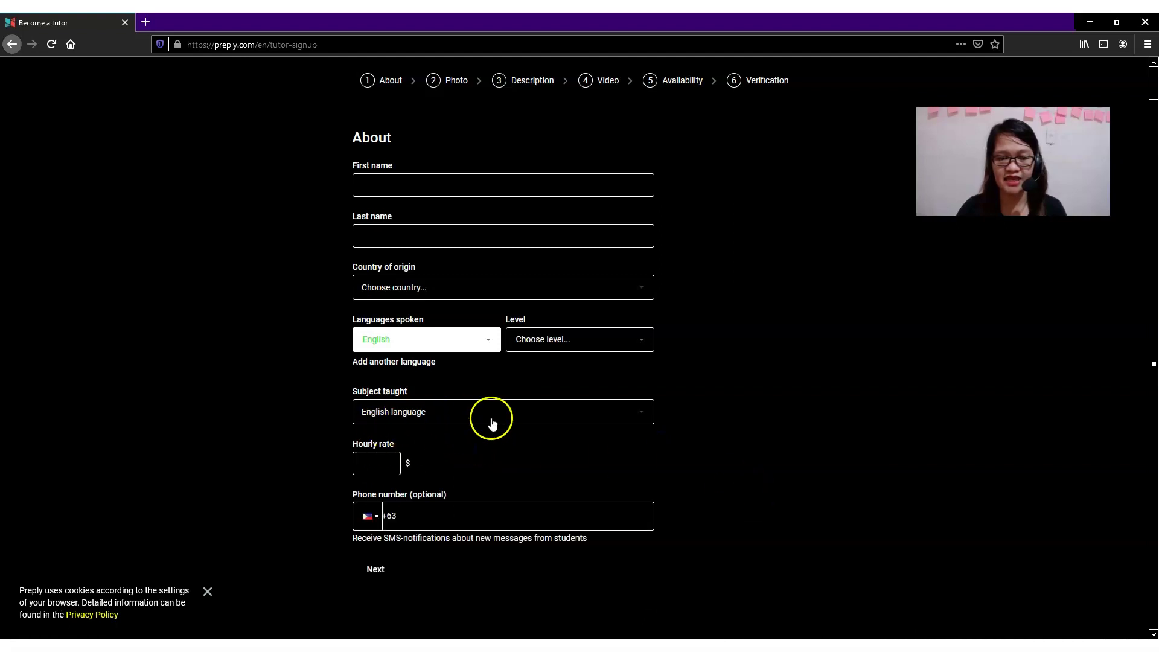
{"action": "left_click", "coordinate": [377, 461]}
{"action": "left_click", "coordinate": [400, 449]}
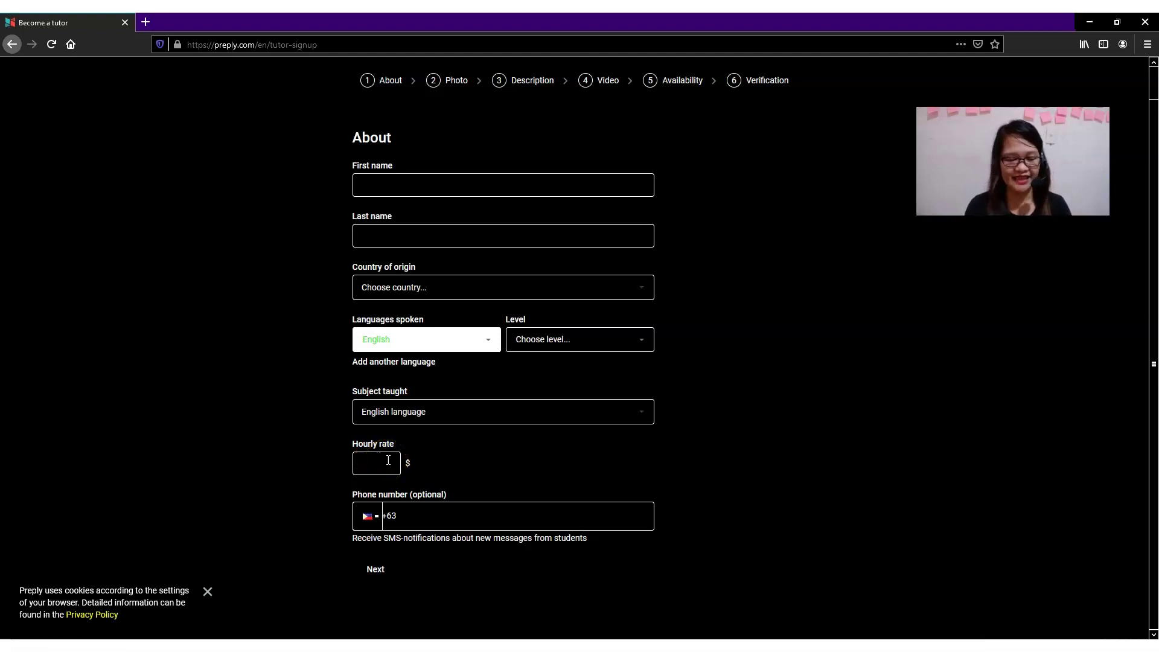
Set the hourly rate to 5 $.
{"action": "type", "text": "10"}
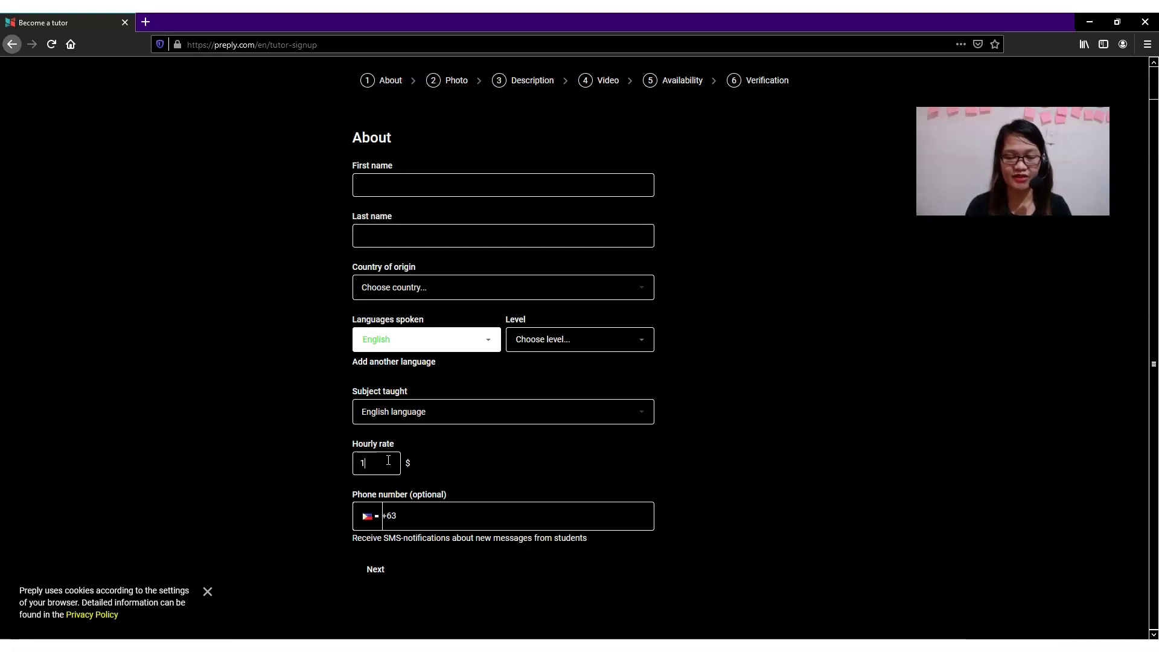
{"action": "key", "text": "BackSpace"}
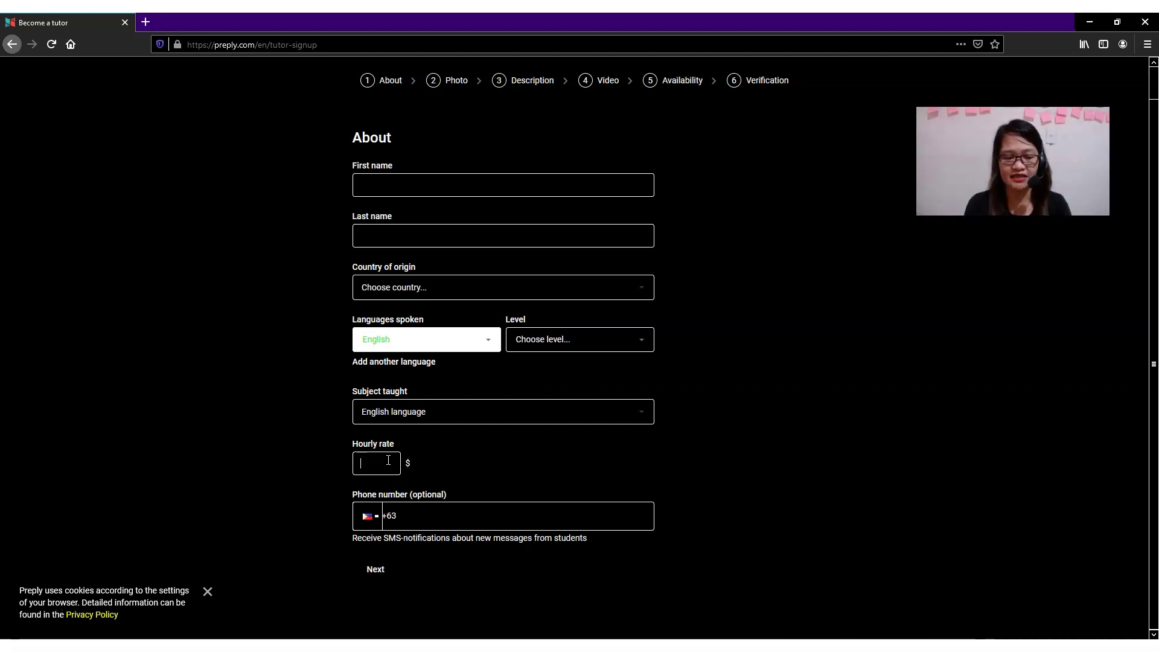
{"action": "type", "text": "5"}
{"action": "left_click", "coordinate": [410, 466]}
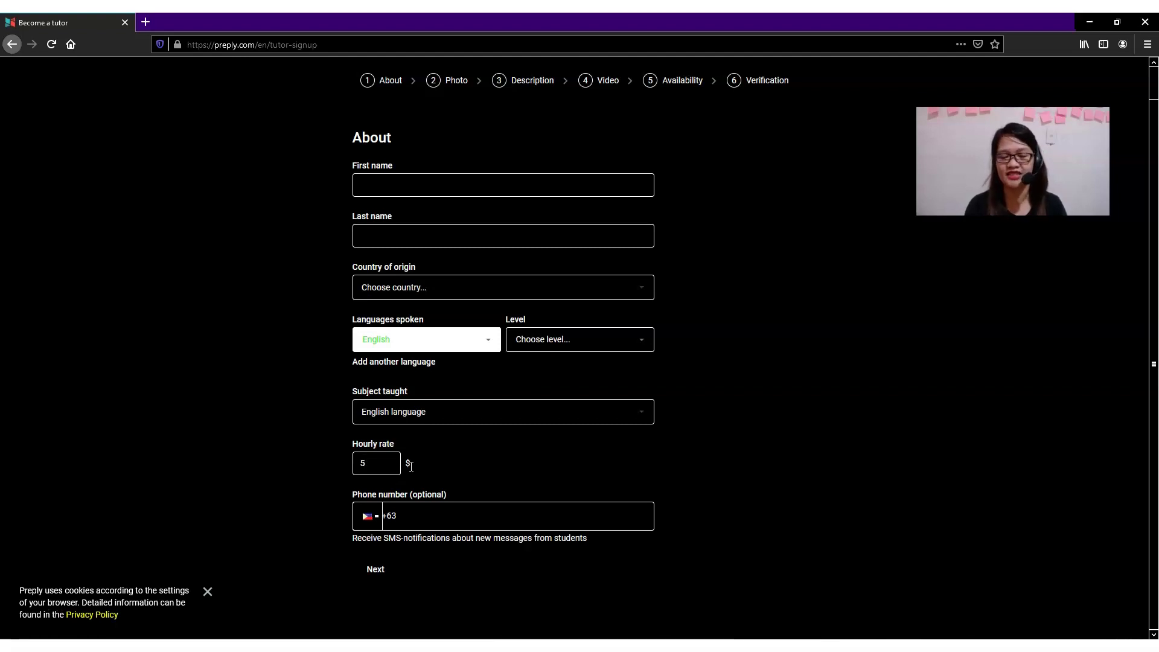
Enter the tutor's mobile number after the +63 prefix.
{"action": "left_click", "coordinate": [506, 518]}
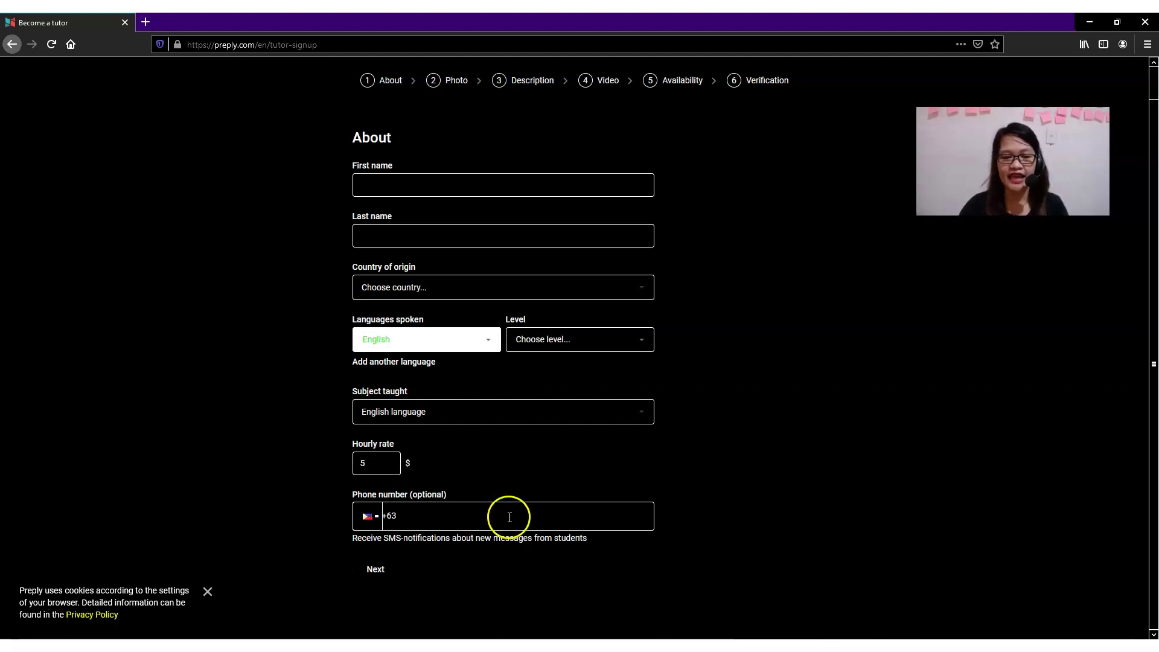
{"action": "left_click", "coordinate": [375, 569]}
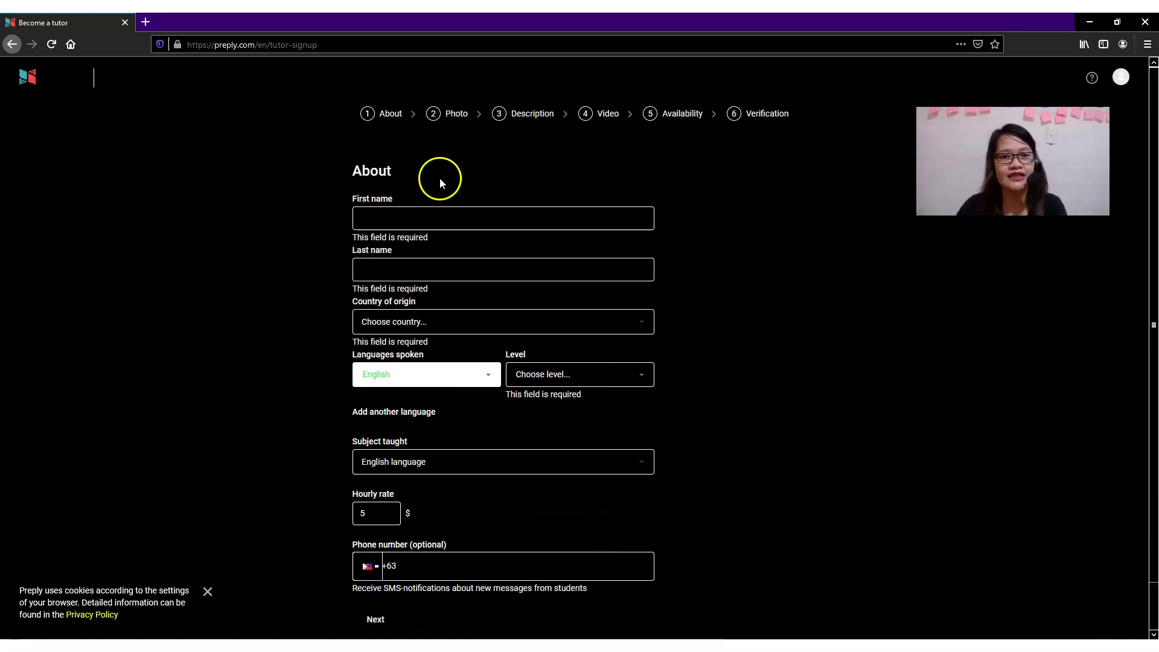
{"action": "scroll", "coordinate": [445, 592], "scroll_direction": "down", "scroll_amount": 1}
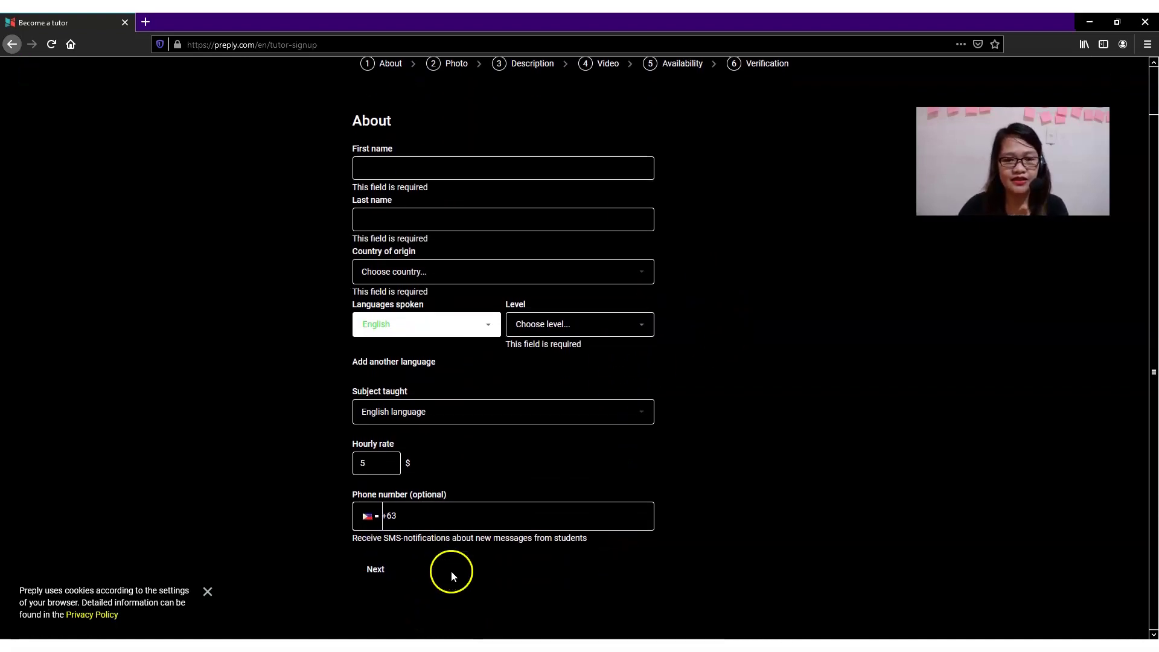
{"action": "left_click", "coordinate": [420, 515]}
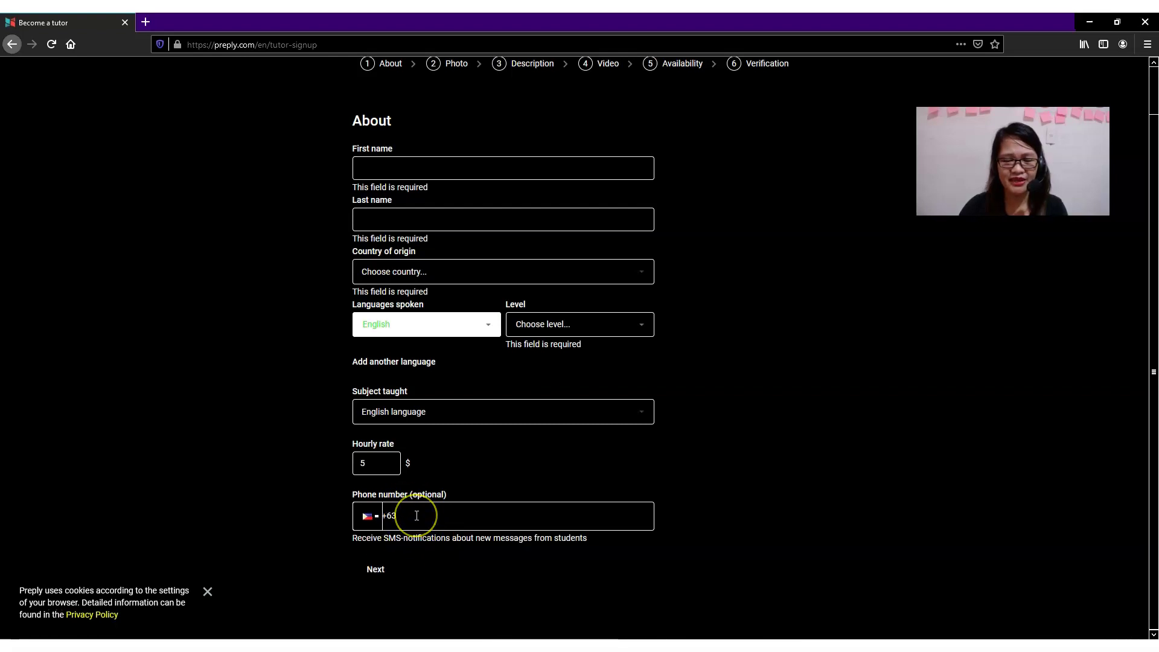
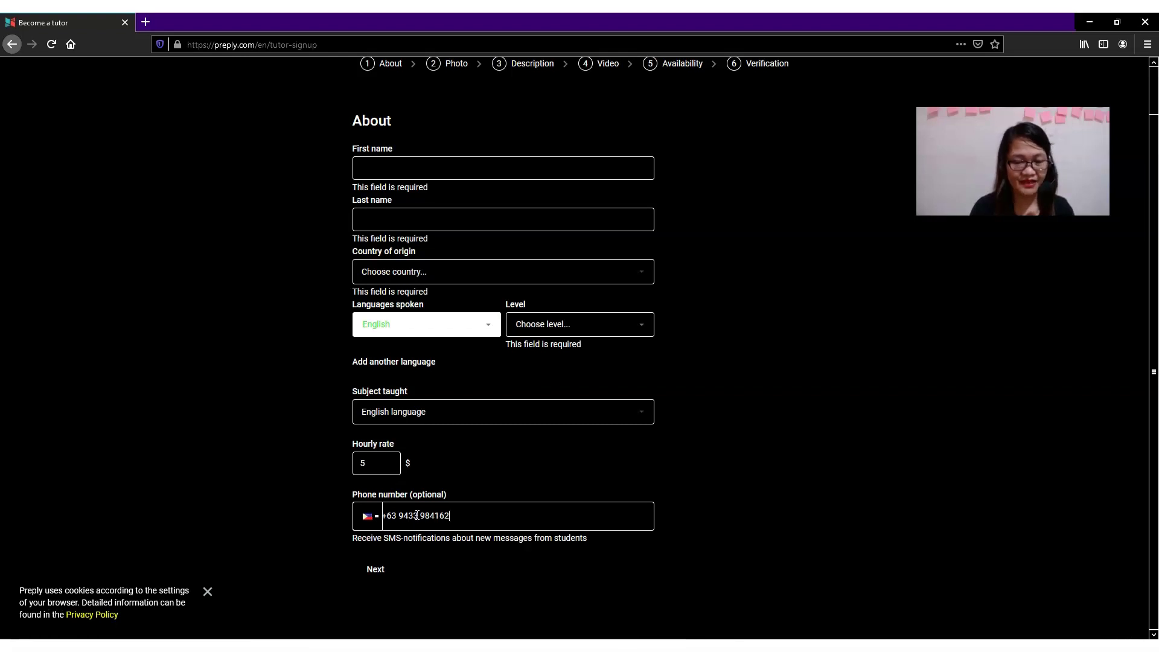
Fill in the tutor's first and last name.
{"action": "left_click", "coordinate": [378, 572]}
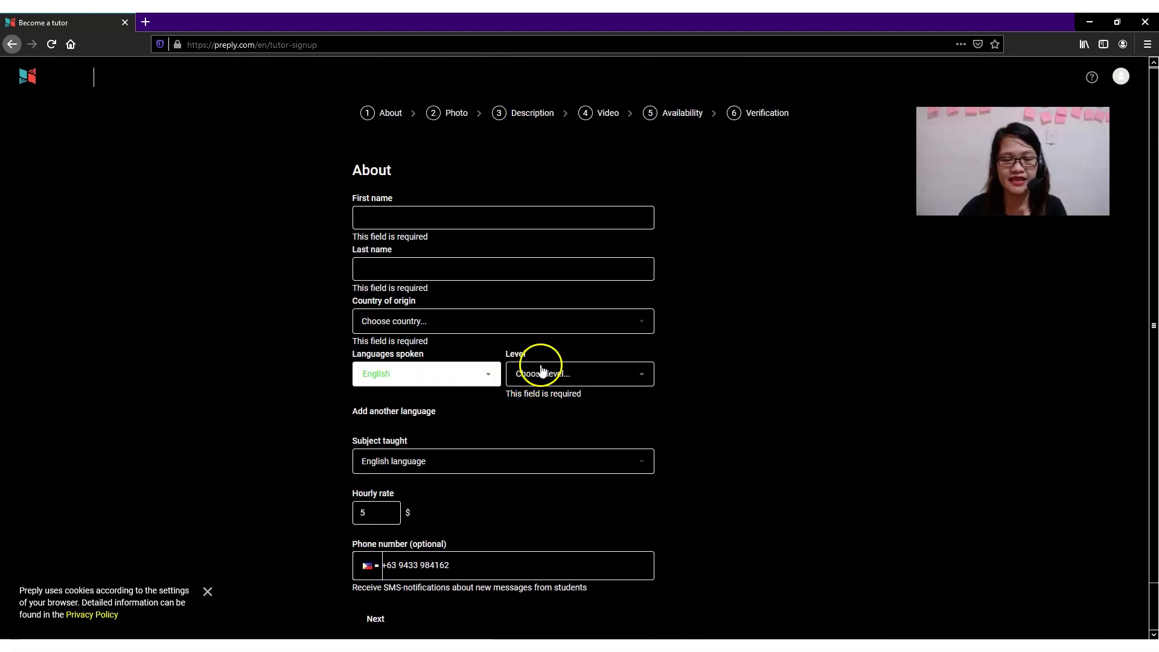
{"action": "scroll", "coordinate": [484, 314], "scroll_direction": "down", "scroll_amount": 1}
{"action": "left_click", "coordinate": [394, 166]}
{"action": "type", "text": "G"}
{"action": "key", "text": "BackSpace"}
{"action": "key", "text": "BackSpace"}
{"action": "key", "text": "BackSpace"}
{"action": "key", "text": "BackSpace"}
{"action": "key", "text": "BackSpace"}
{"action": "key", "text": "BackSpace"}
{"action": "key", "text": "BackSpace"}
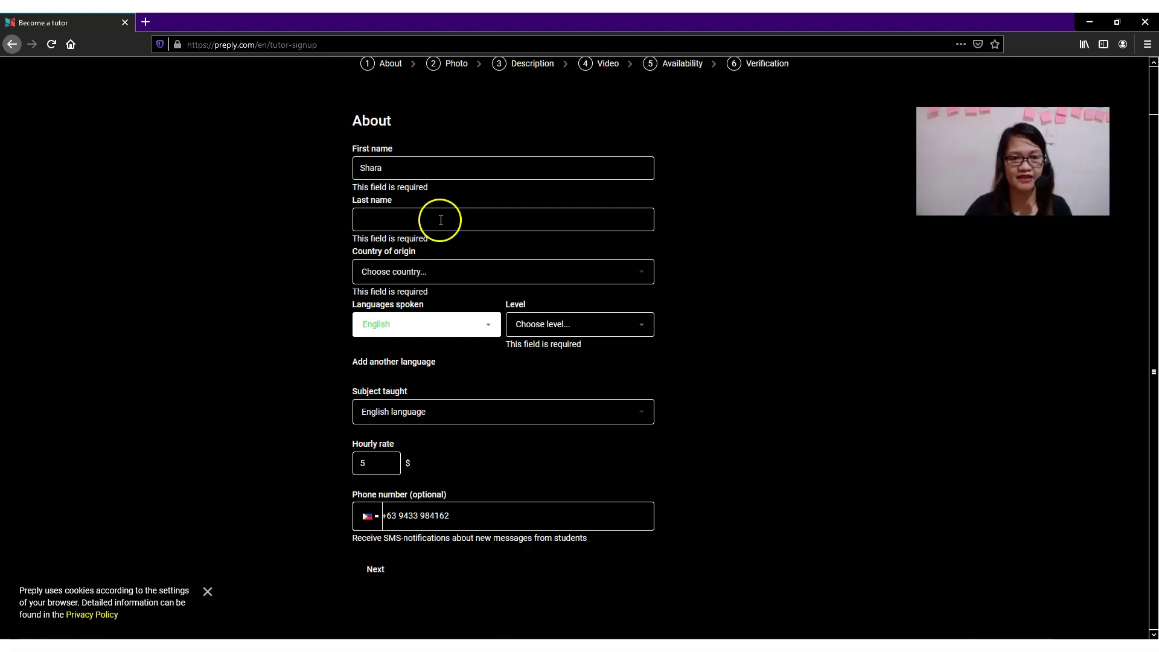
{"action": "left_click", "coordinate": [426, 222]}
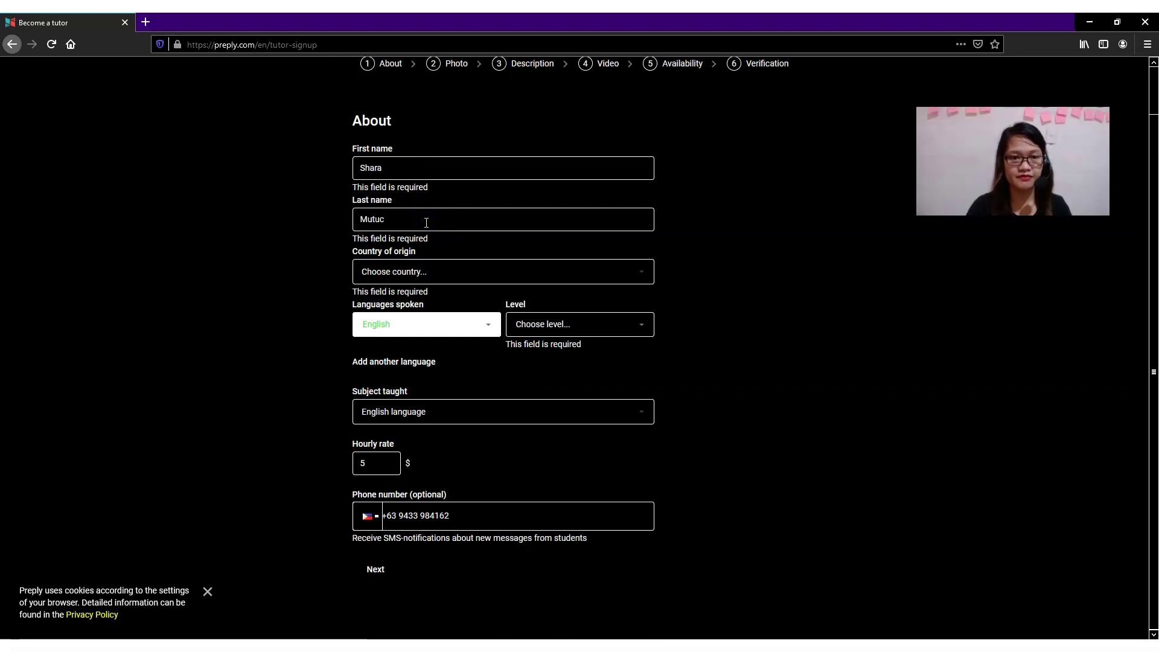
Choose Philippines as country of origin and submit the About step.
{"action": "left_click", "coordinate": [457, 273]}
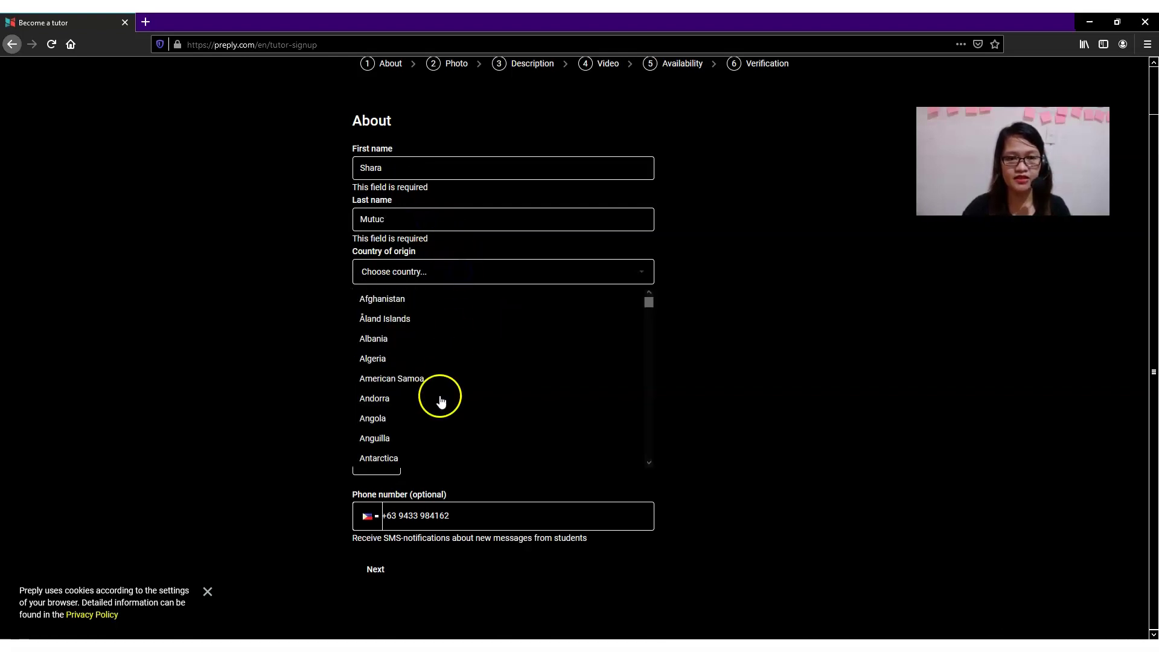
{"action": "type", "text": "phili"}
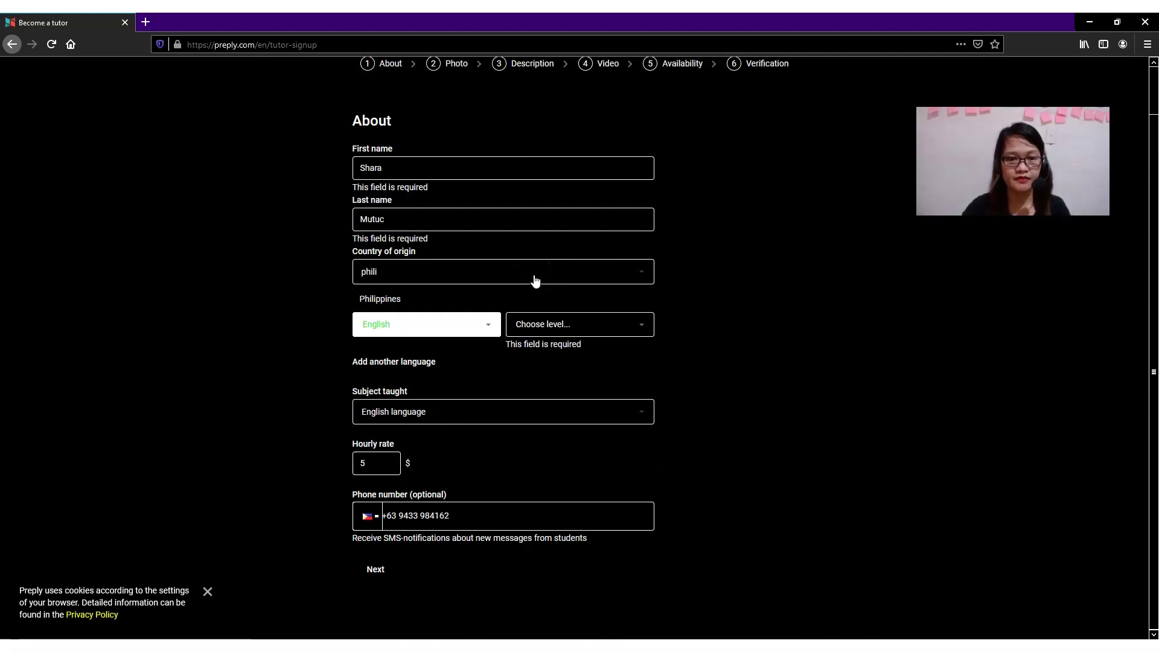
{"action": "left_click", "coordinate": [515, 298]}
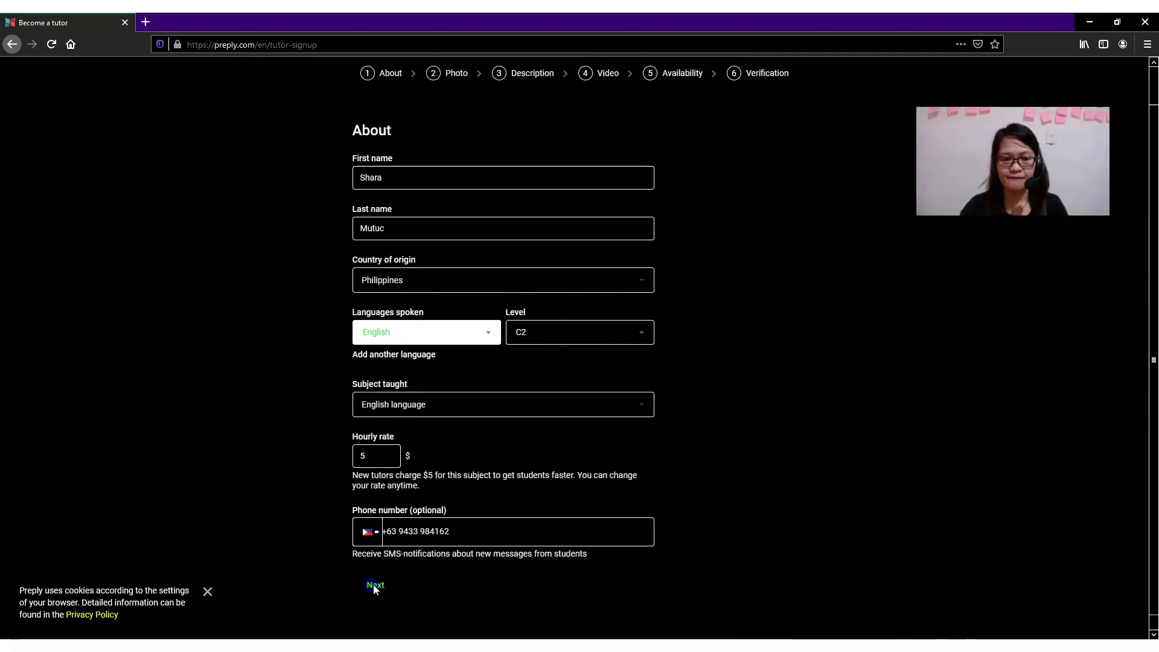
{"action": "left_click", "coordinate": [376, 593]}
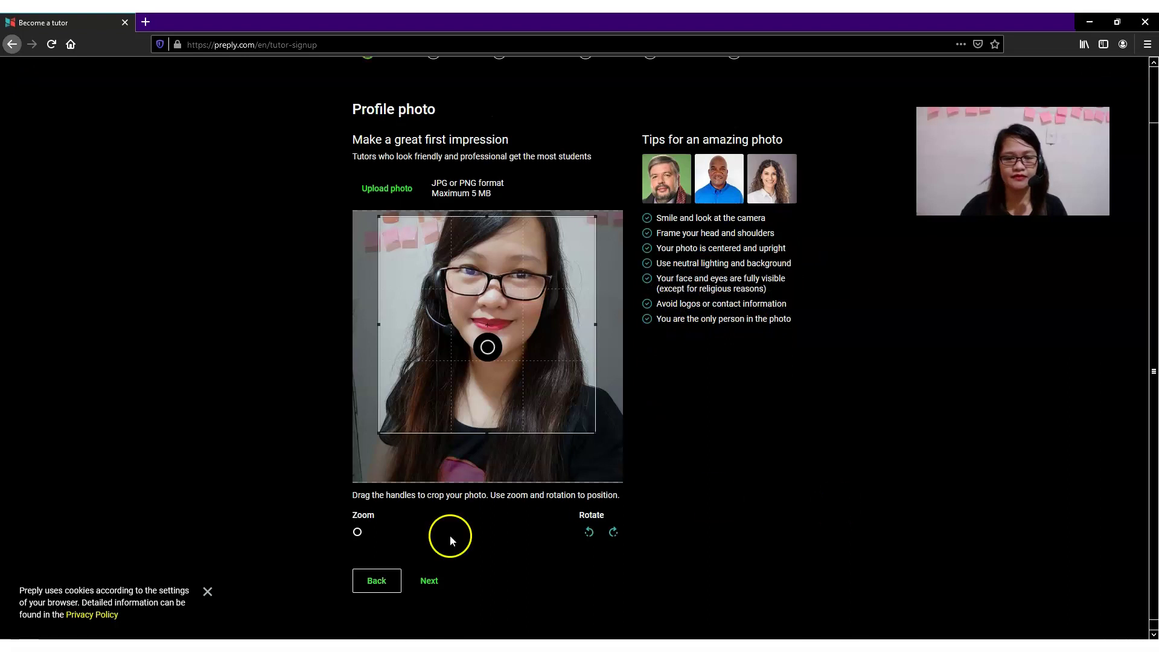
Drag the crop frame to position the headshot in the profile photo.
{"action": "left_click_drag", "start_coordinate": [500, 393], "coordinate": [515, 374]}
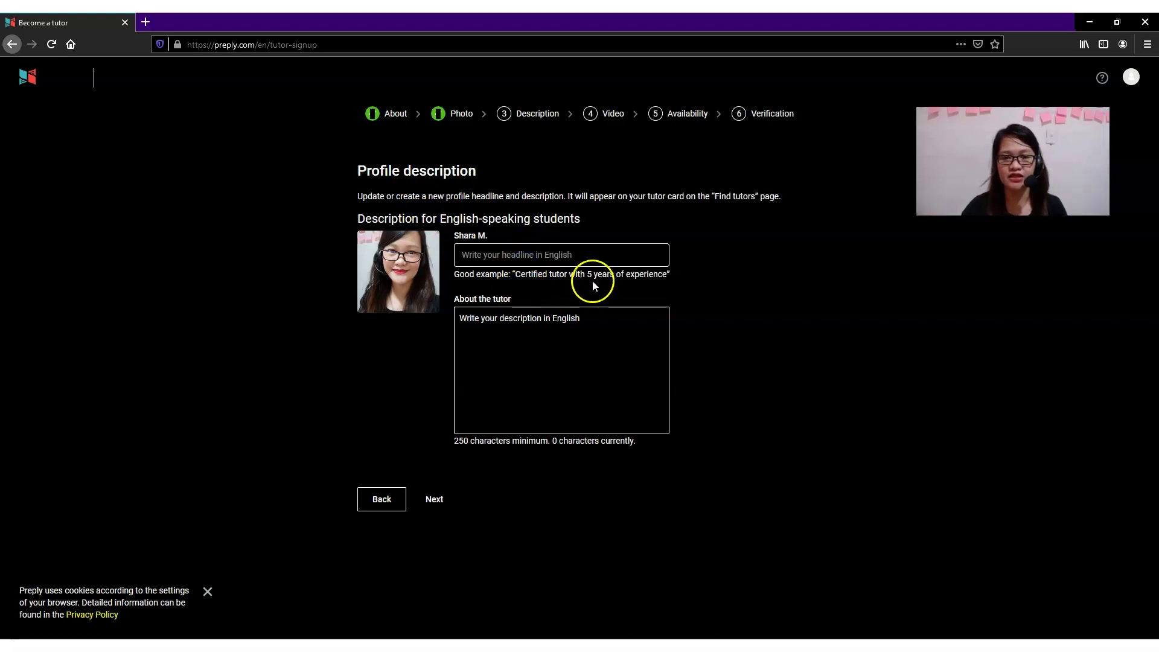
Type the headline 'Certified tutor with 9 years of experience'.
{"action": "left_click", "coordinate": [583, 257]}
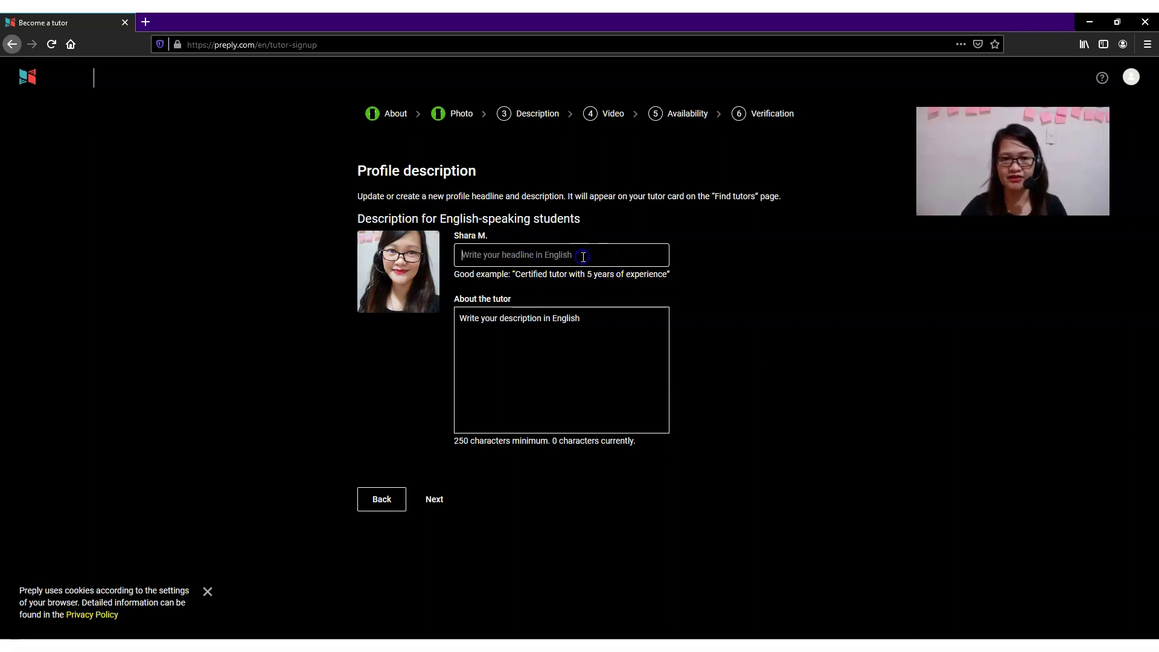
{"action": "type", "text": "Certified tutor wit"}
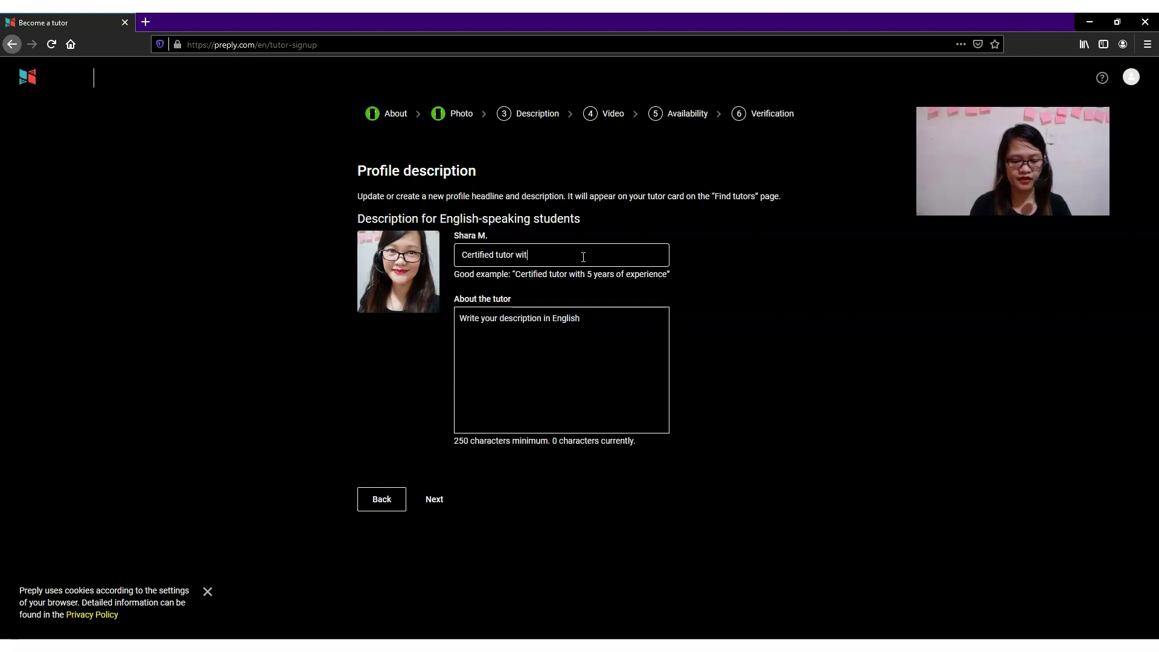
{"action": "type", "text": "years of experience"}
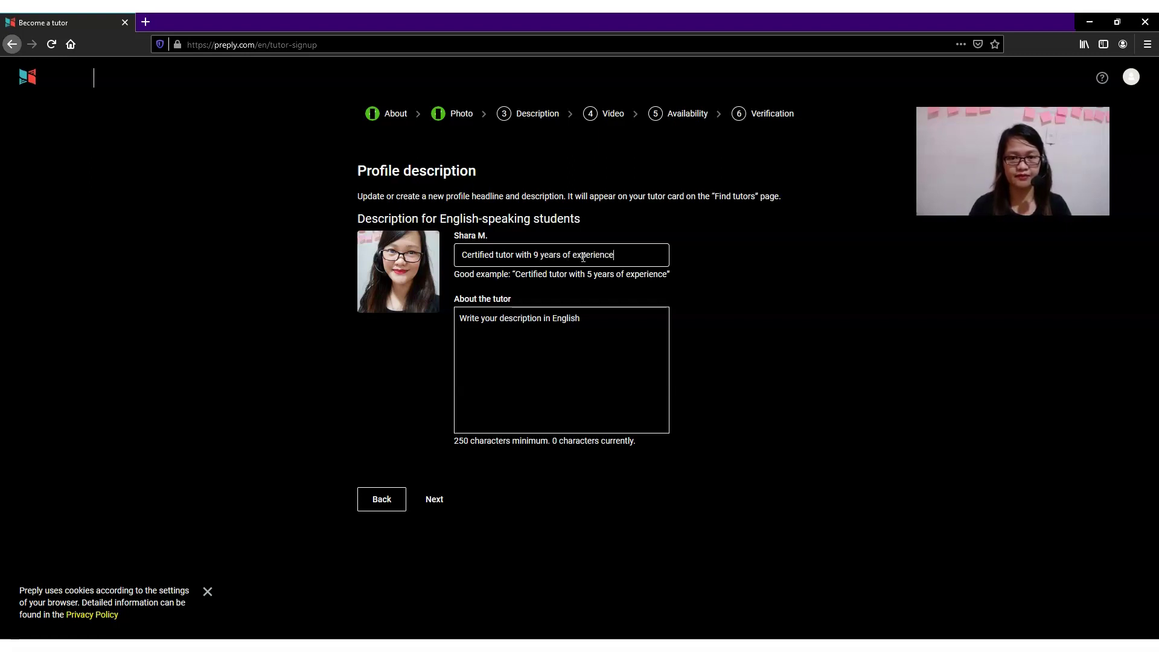
Write that they've taught adult students for 9 years, padding with filler text.
{"action": "left_click", "coordinate": [574, 317]}
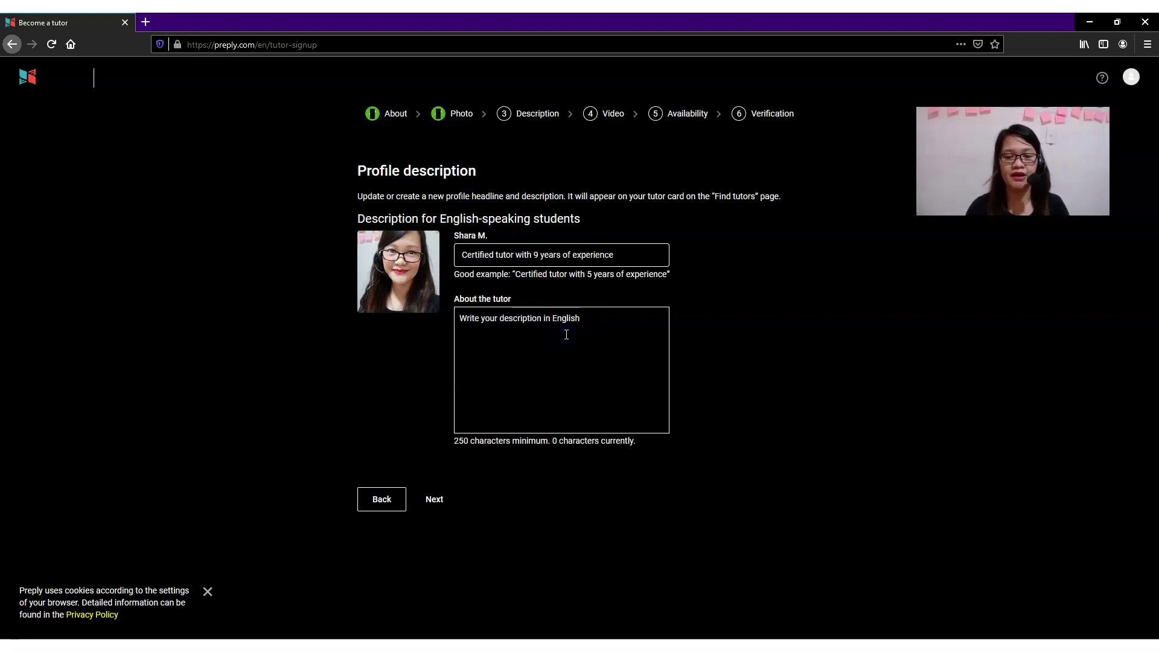
{"action": "type", "text": "I havbe"}
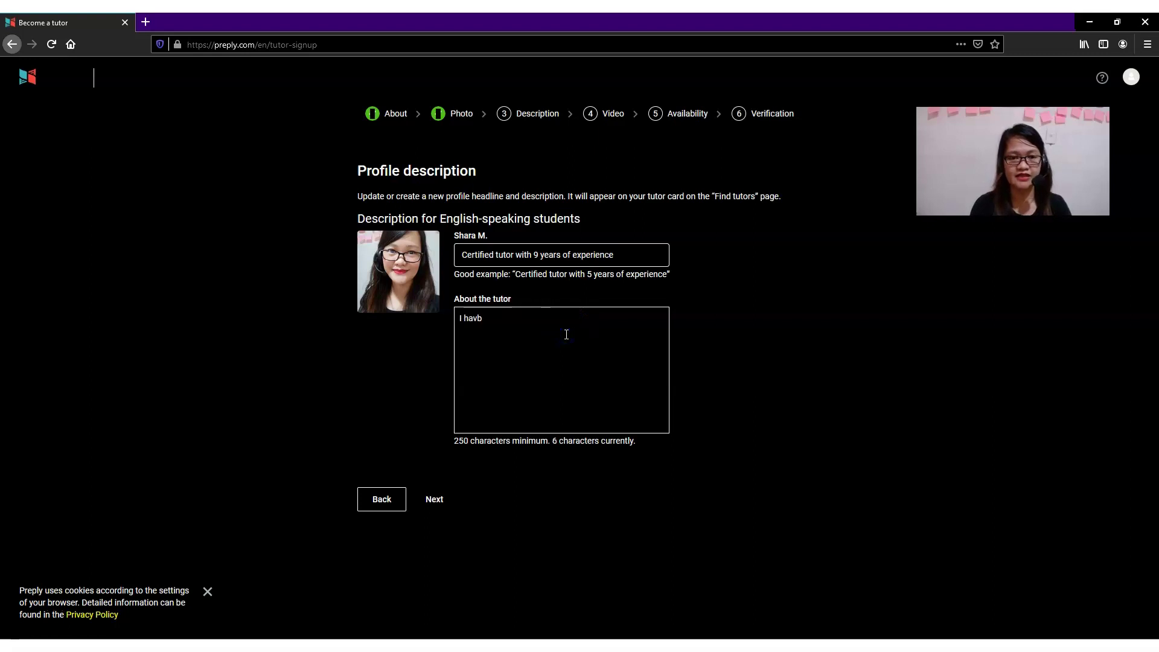
{"action": "type", "text": "been teaching for 9 years and I specialized in teaching adult students. I love teaching English and this is my passion. ladaldka"}
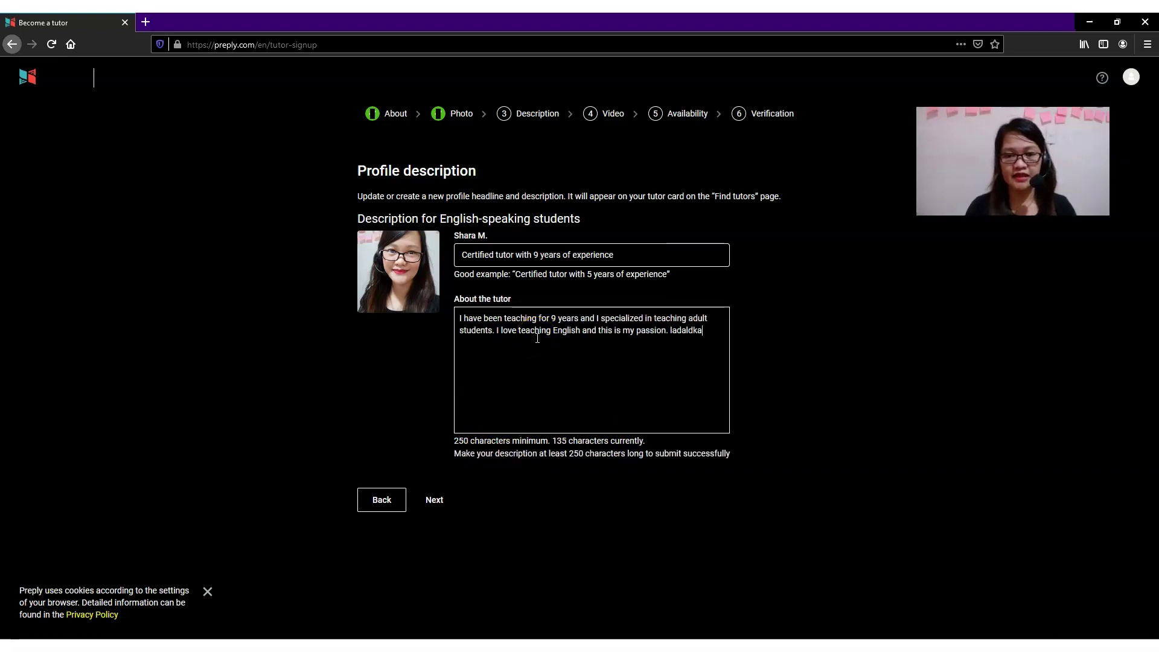
{"action": "type", "text": "cmshfckasjfalcksnzcmszmncksjfksjlfkskfjksfskfslkfs,mncksvcnmzx .cx"}
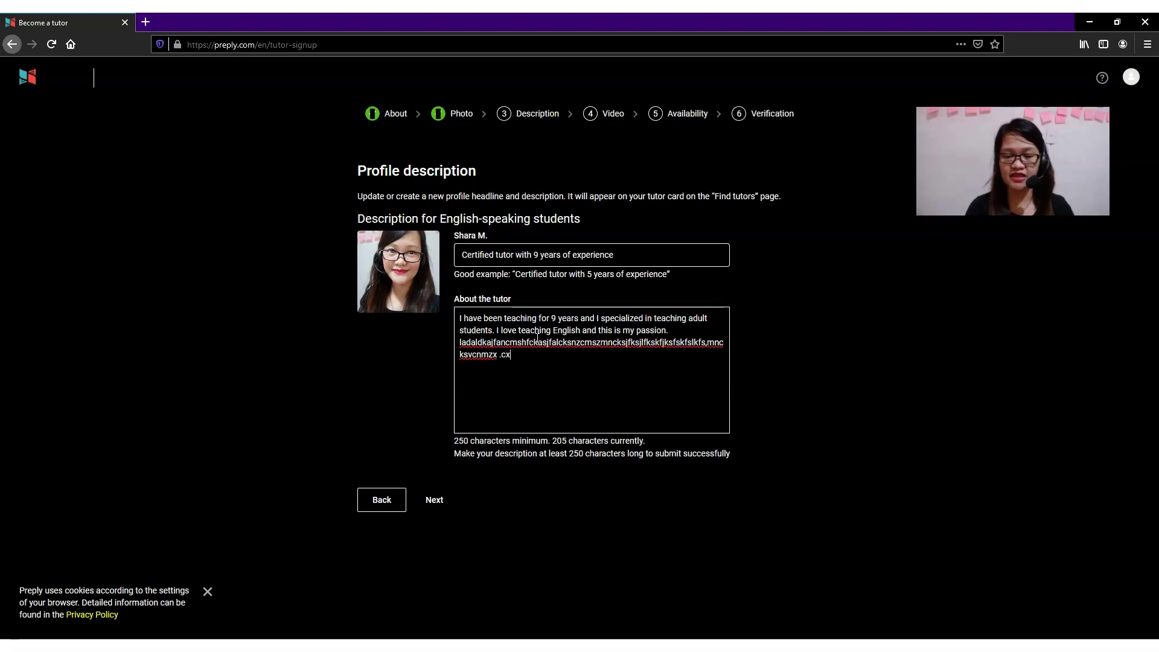
{"action": "type", "text": "mvl;skvsdvksdjfsl;slfks;lkfs'lflsfoifslvm,xvn xn vkskfldkf"}
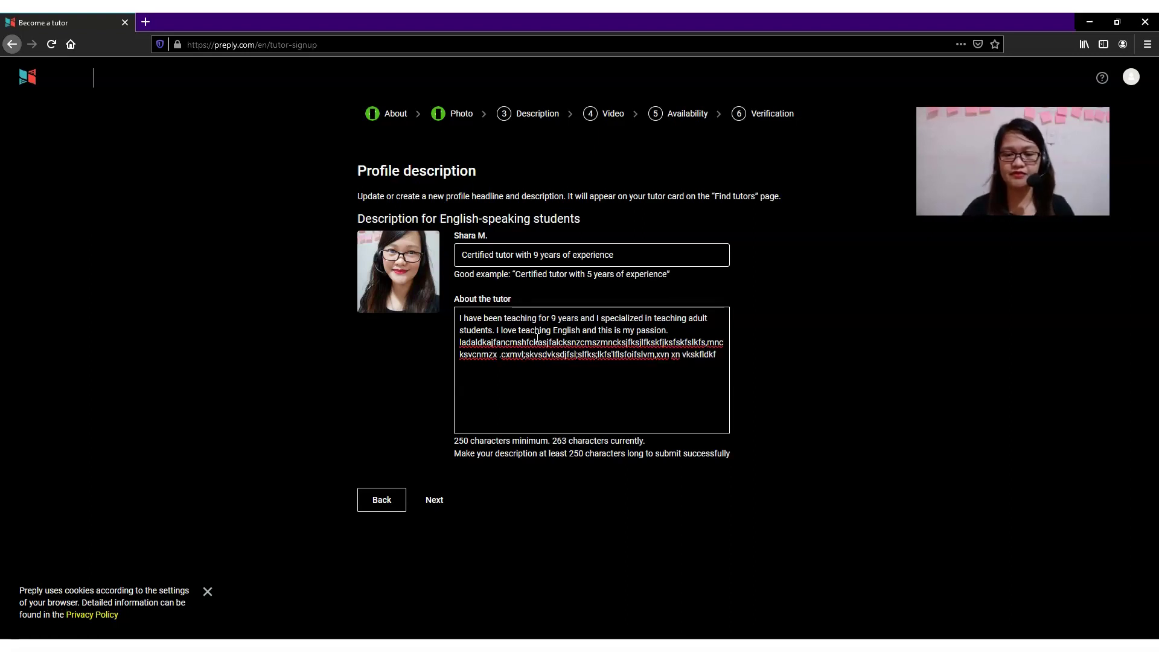
Advance to the Video introduction step, then switch to the Chrome window.
{"action": "left_click", "coordinate": [437, 500]}
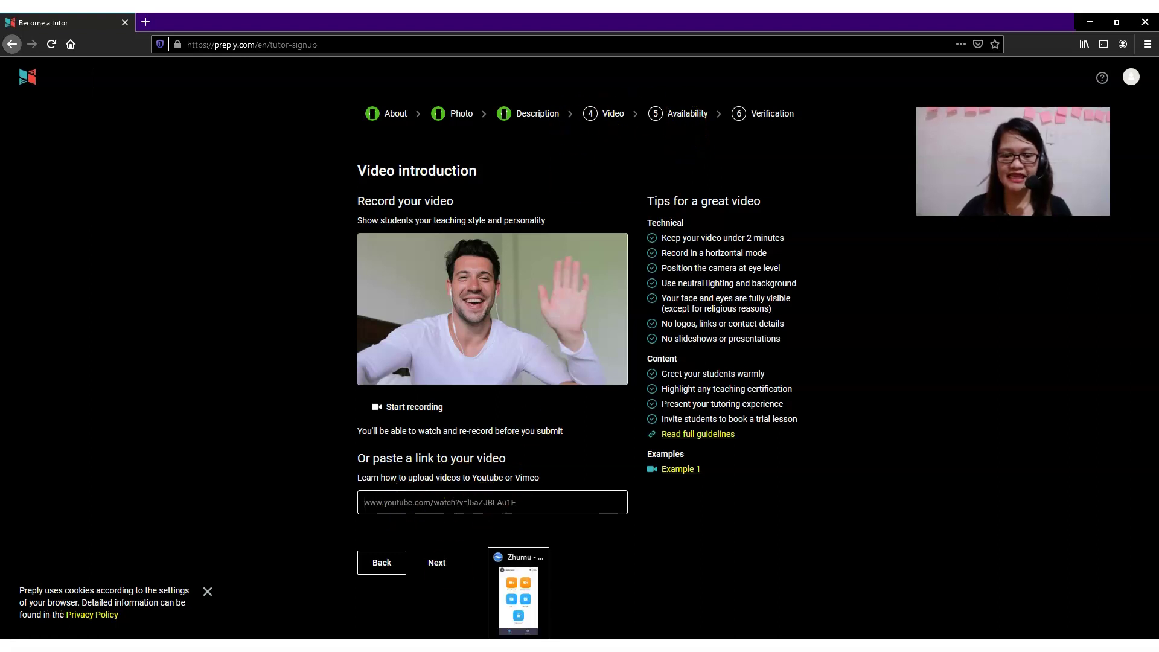
{"action": "left_click", "coordinate": [522, 547]}
Go to YouTube in a new tab and open the 'Self intro_ ESL teacher' video.
{"action": "left_click", "coordinate": [163, 21]}
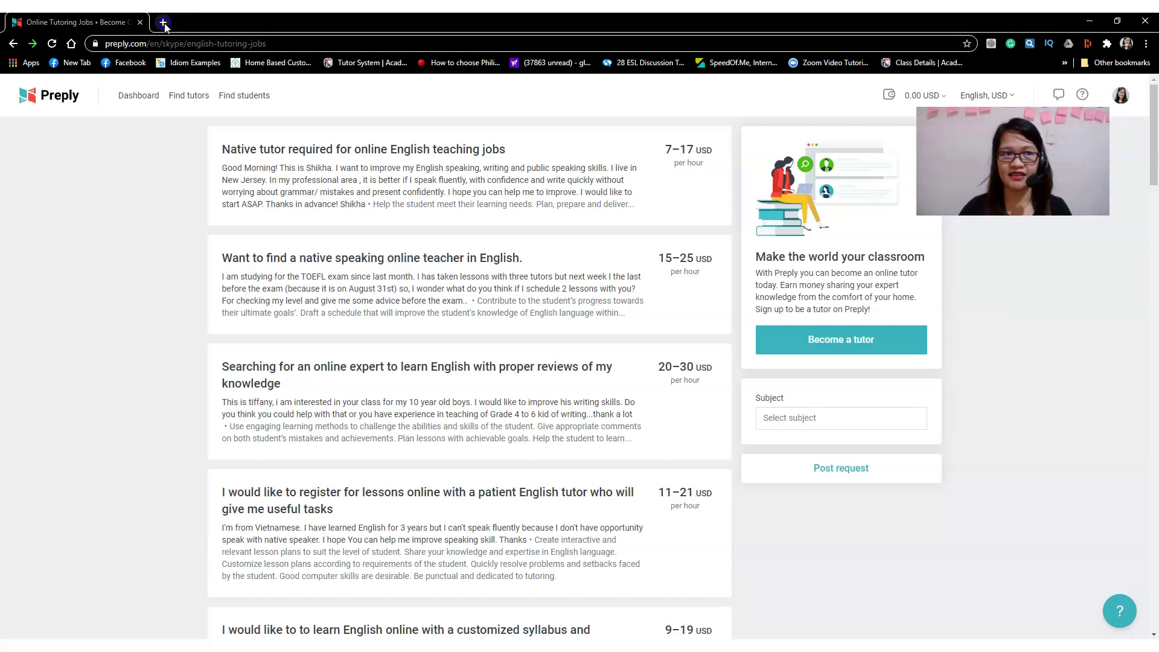
{"action": "left_click", "coordinate": [241, 44]}
{"action": "type", "text": "you"}
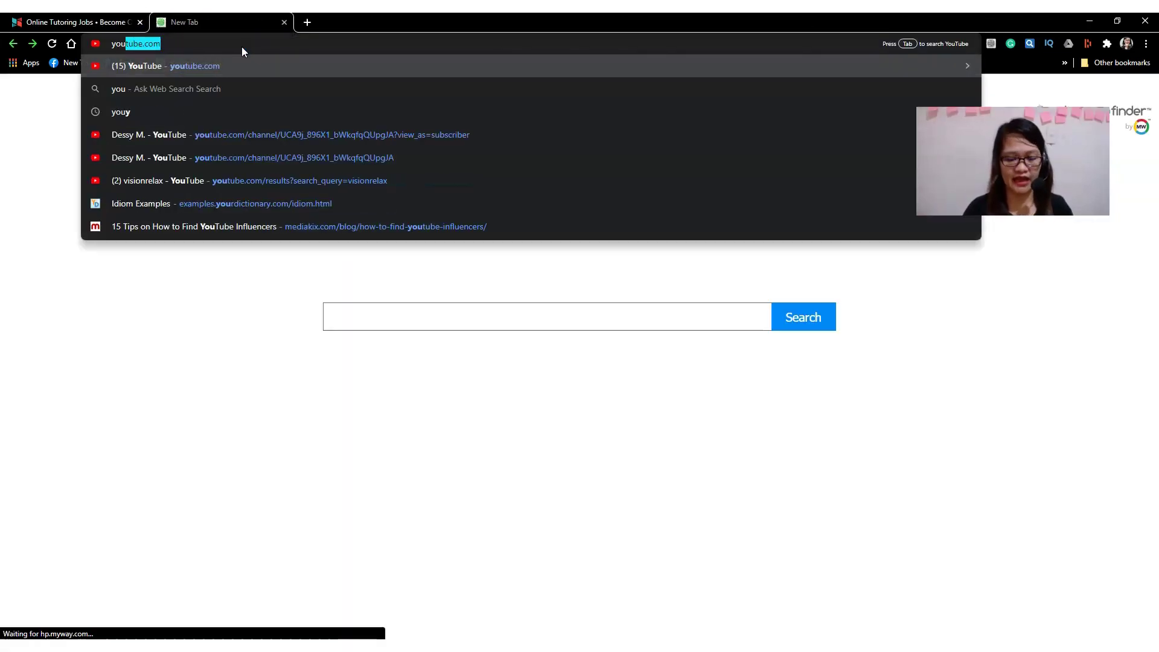
{"action": "key", "text": "Return"}
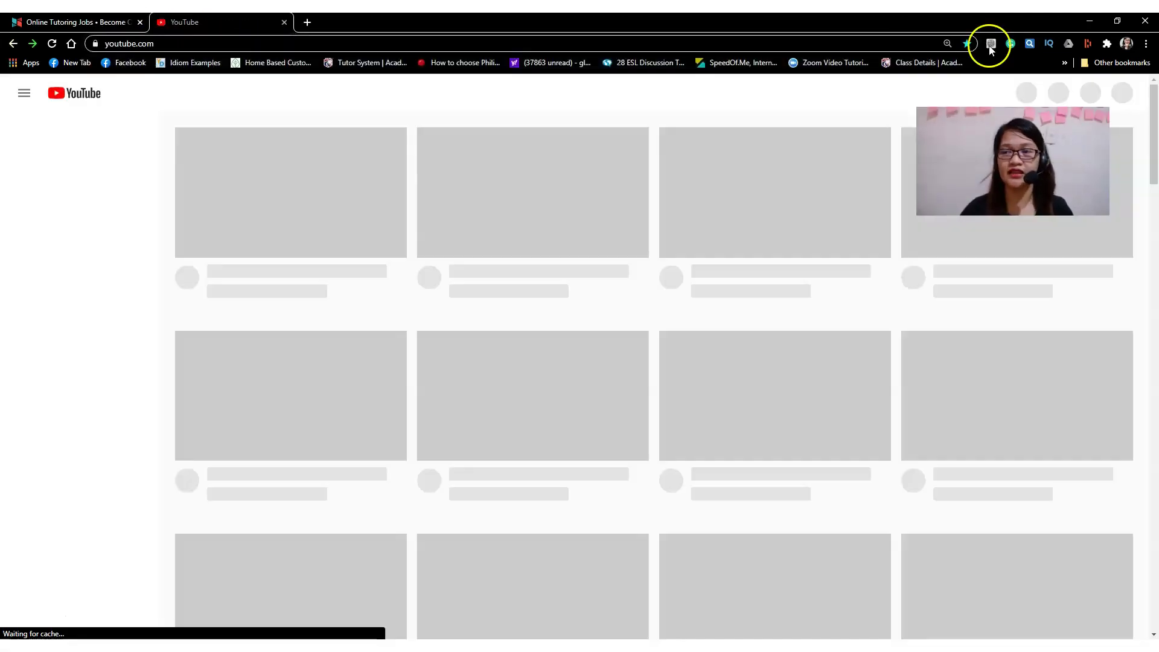
{"action": "left_click", "coordinate": [278, 130]}
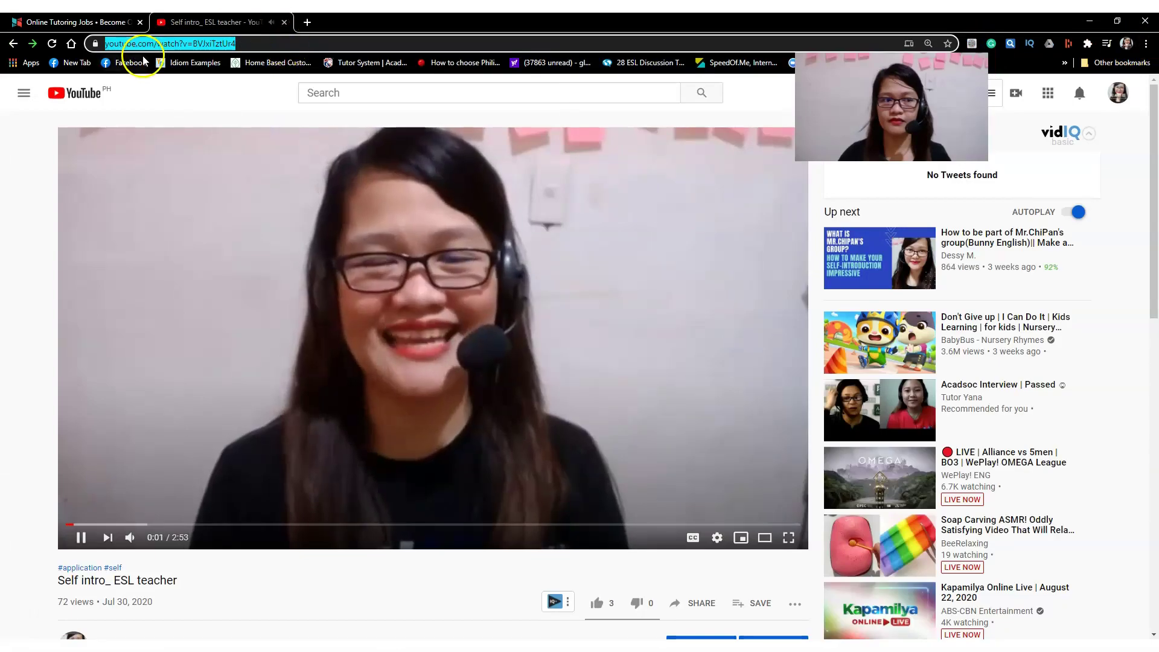
Copy the video's link, pause playback, and return to the Preply tab.
{"action": "right_click", "coordinate": [178, 47]}
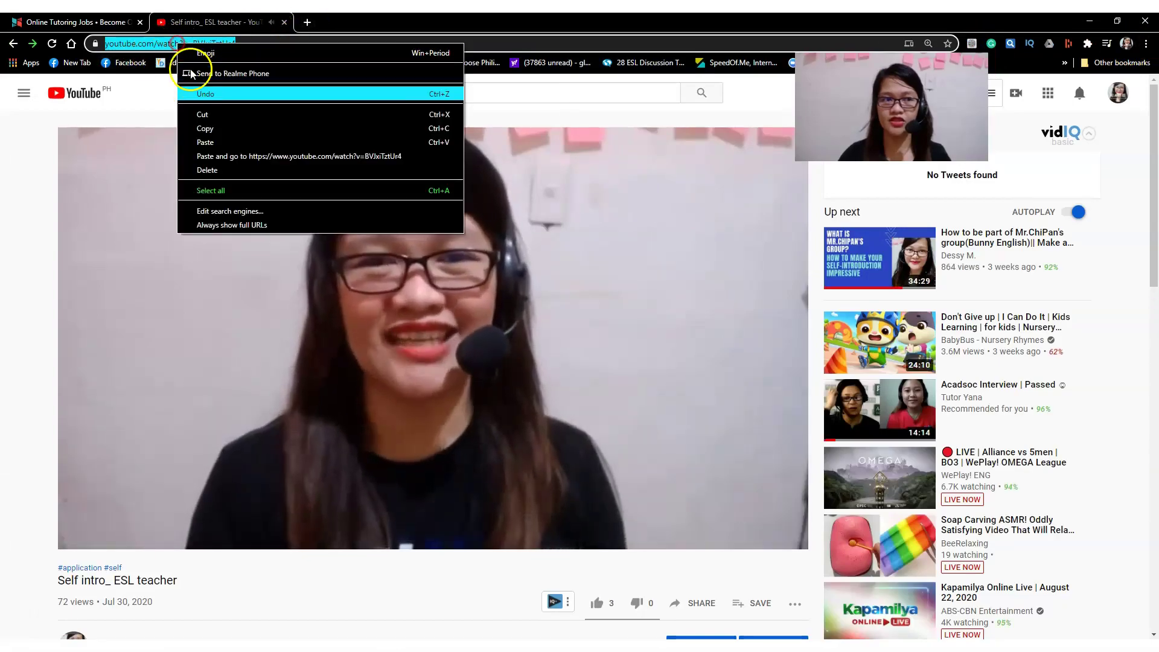
{"action": "left_click", "coordinate": [220, 130]}
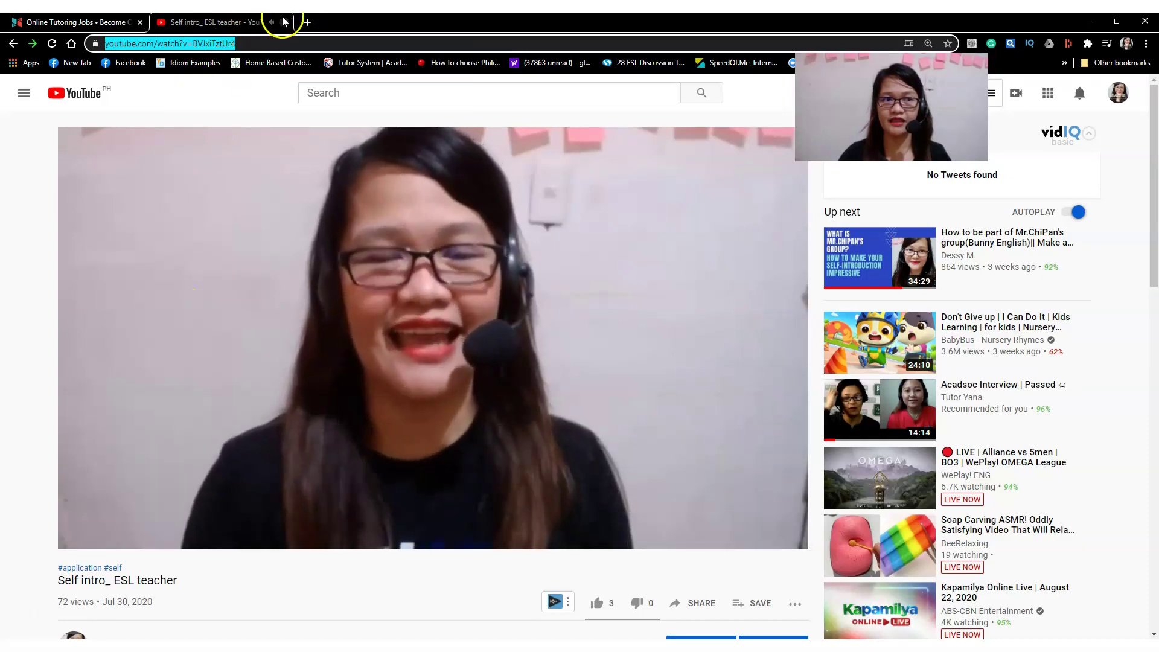
{"action": "left_click", "coordinate": [325, 361]}
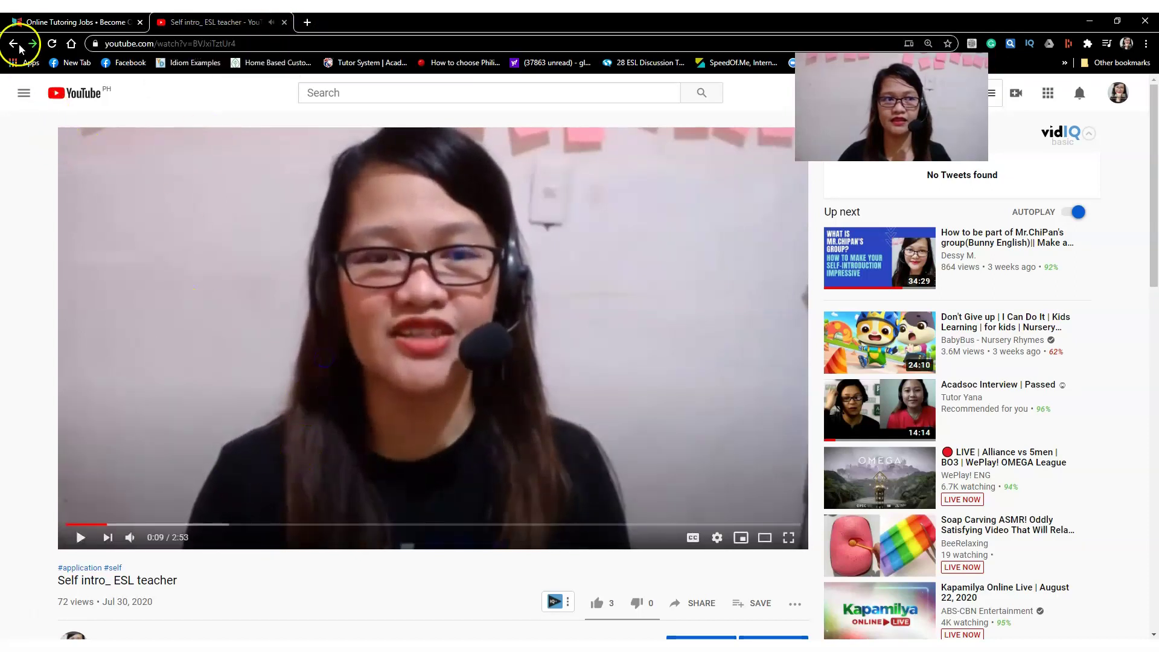
{"action": "left_click", "coordinate": [23, 23]}
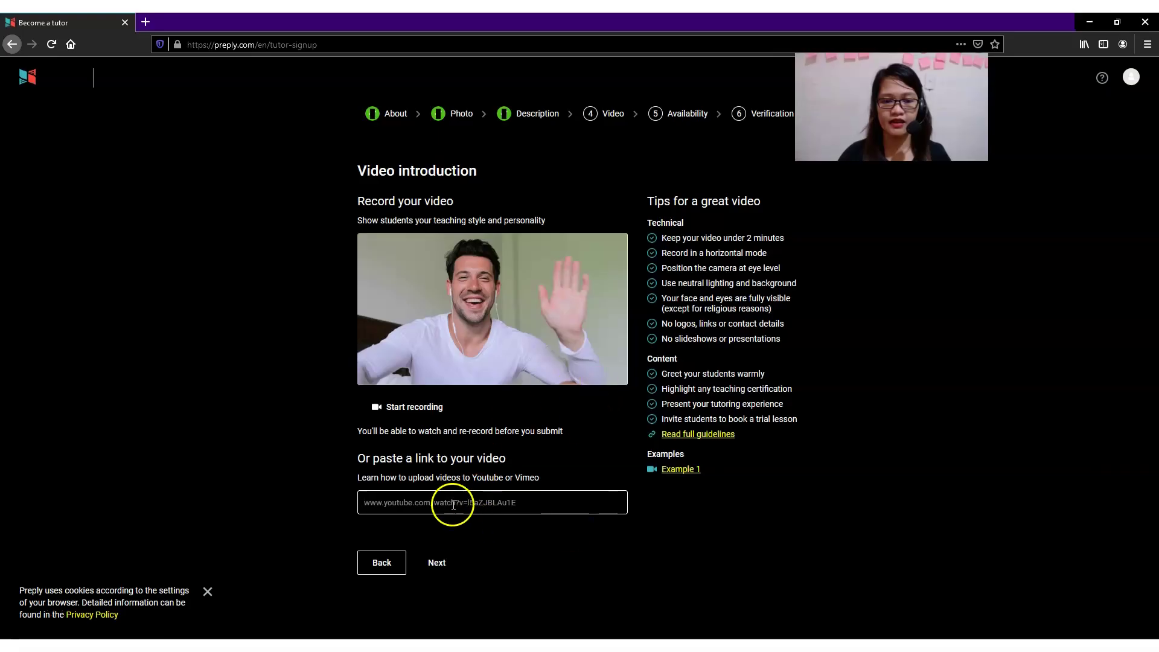
Paste the 'Self intro_ ESL teacher' YouTube link as the intro video and continue to Availability.
{"action": "right_click", "coordinate": [453, 505]}
{"action": "left_click", "coordinate": [498, 554]}
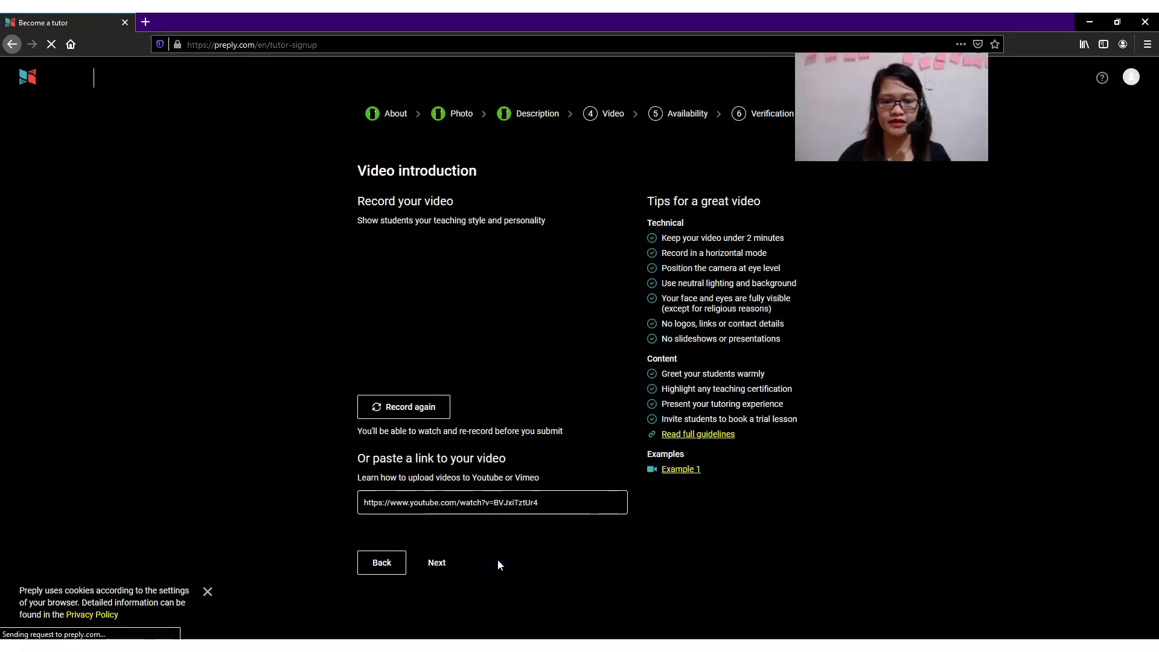
{"action": "left_click", "coordinate": [515, 502]}
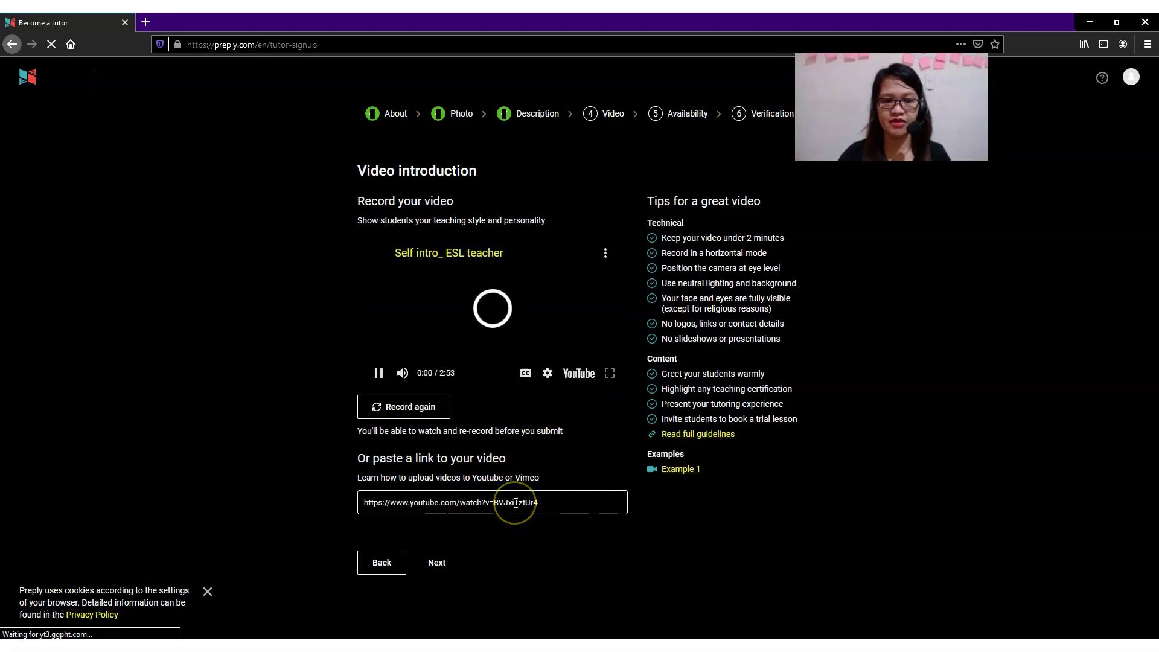
{"action": "left_click", "coordinate": [498, 495]}
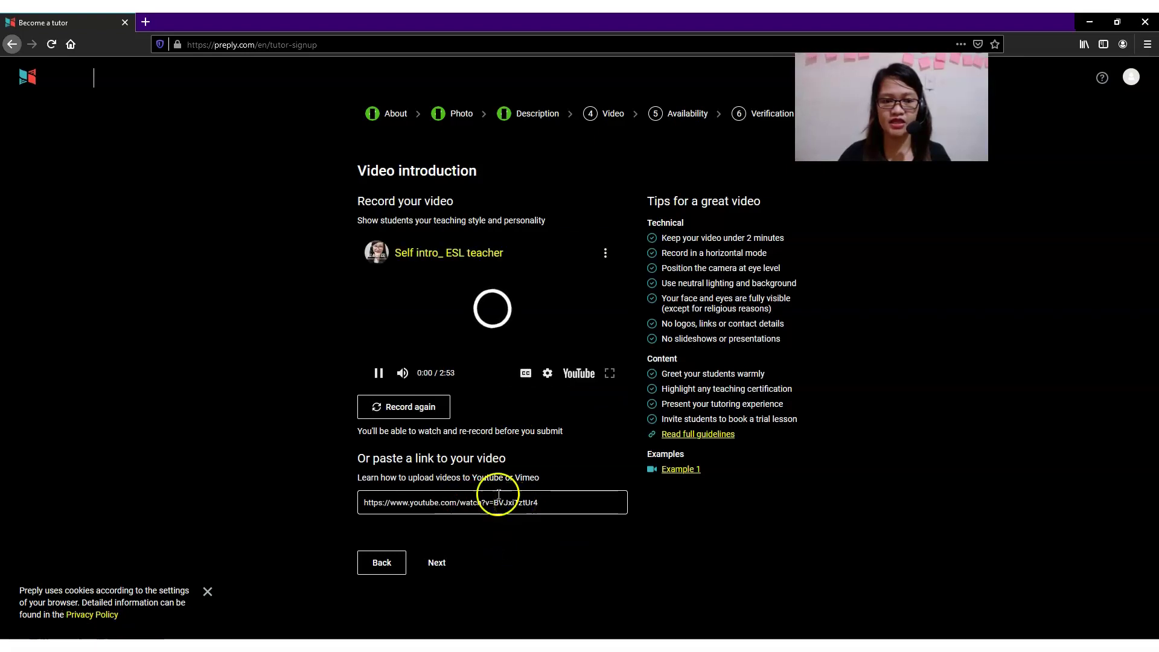
{"action": "left_click", "coordinate": [379, 377]}
{"action": "left_click", "coordinate": [444, 568]}
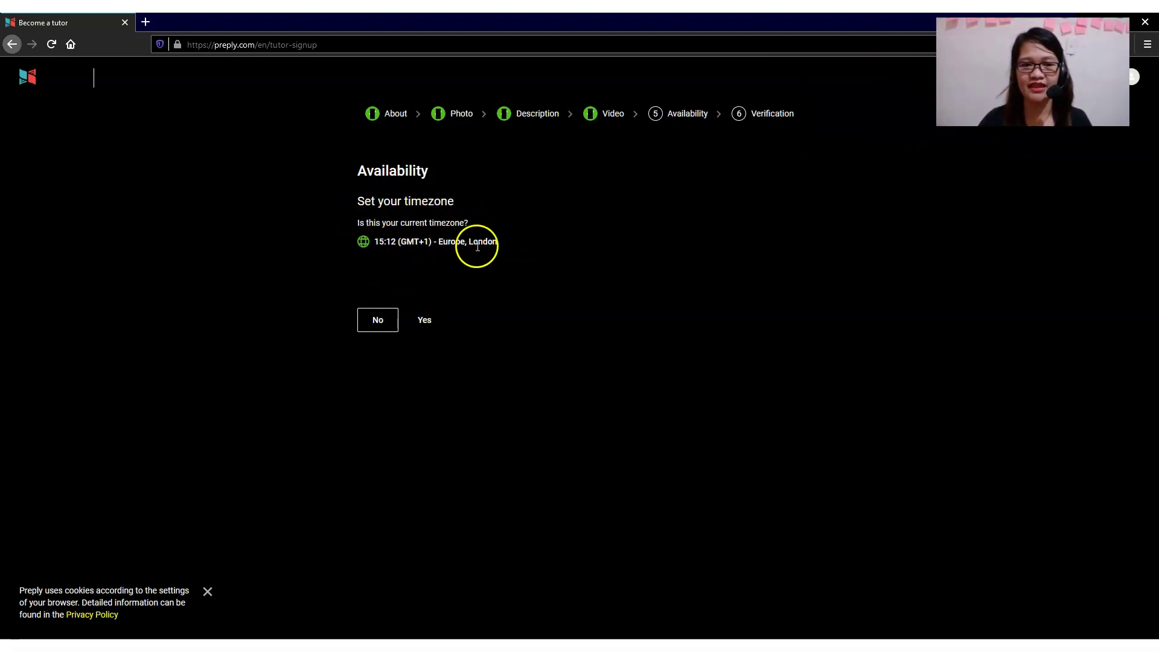
Confirm Europe, London as the current timezone.
{"action": "left_click", "coordinate": [366, 242]}
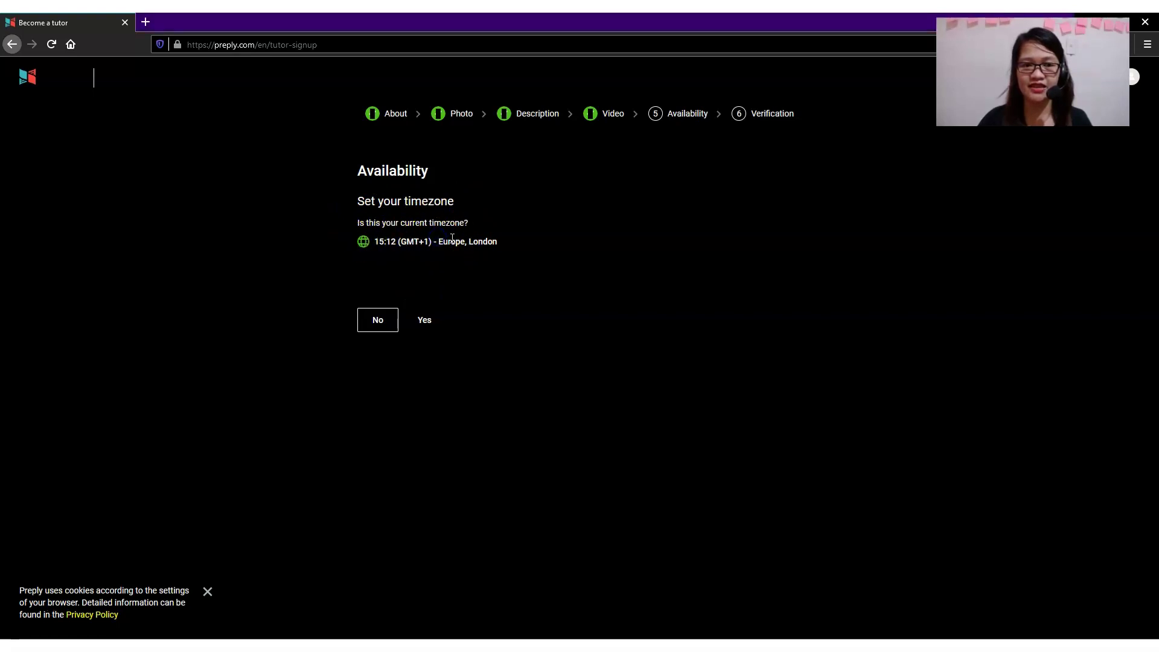
{"action": "left_click", "coordinate": [423, 323]}
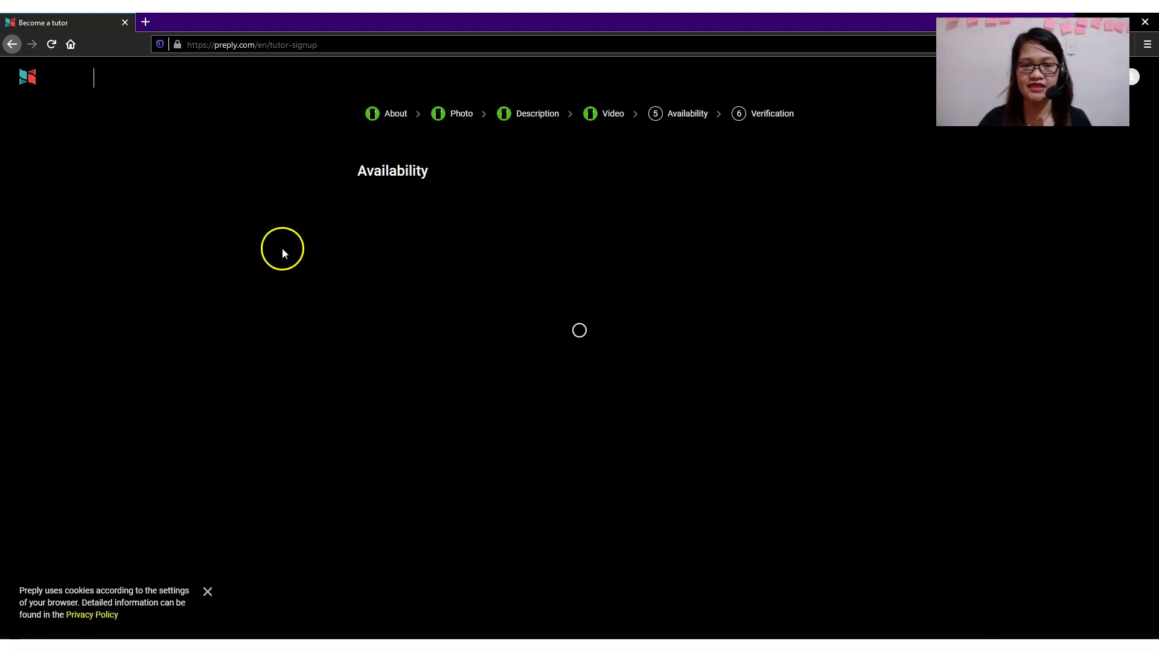
{"action": "scroll", "coordinate": [437, 394], "scroll_direction": "down", "scroll_amount": 1}
{"action": "scroll", "coordinate": [444, 402], "scroll_direction": "down", "scroll_amount": 2}
{"action": "scroll", "coordinate": [445, 401], "scroll_direction": "down", "scroll_amount": 2}
{"action": "left_click", "coordinate": [448, 391]}
Review the Monday–Sunday 09:00–17:00 availability and submit it.
{"action": "scroll", "coordinate": [447, 392], "scroll_direction": "up", "scroll_amount": 3}
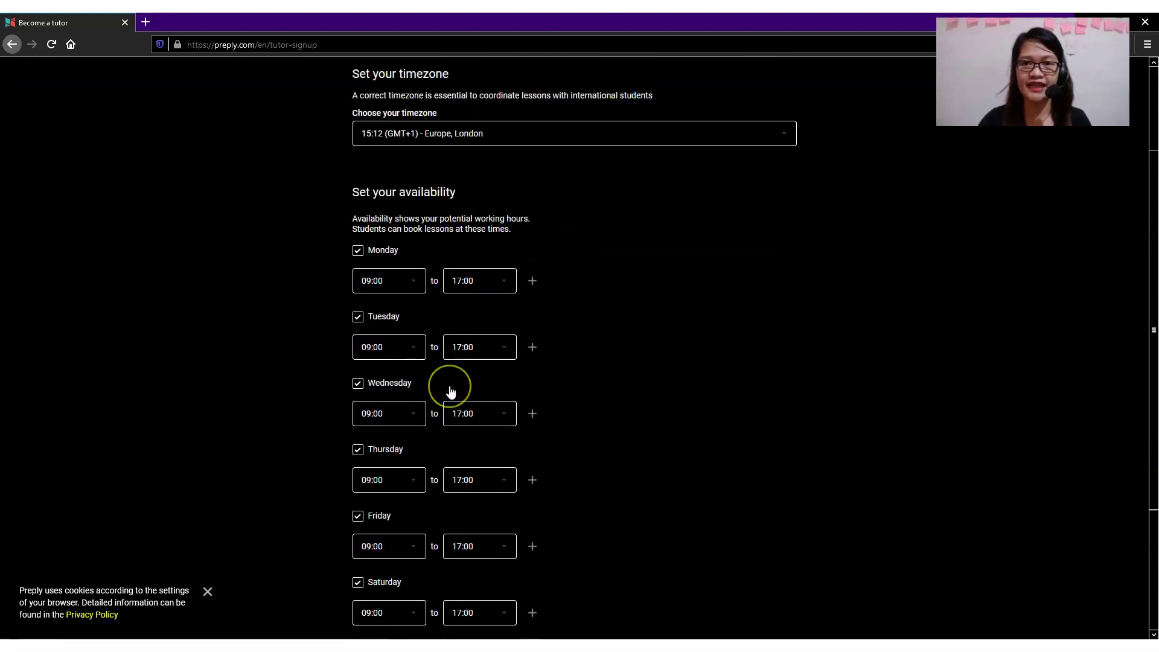
{"action": "scroll", "coordinate": [451, 391], "scroll_direction": "up", "scroll_amount": 2}
{"action": "scroll", "coordinate": [454, 387], "scroll_direction": "down", "scroll_amount": 1}
{"action": "left_click", "coordinate": [455, 397]}
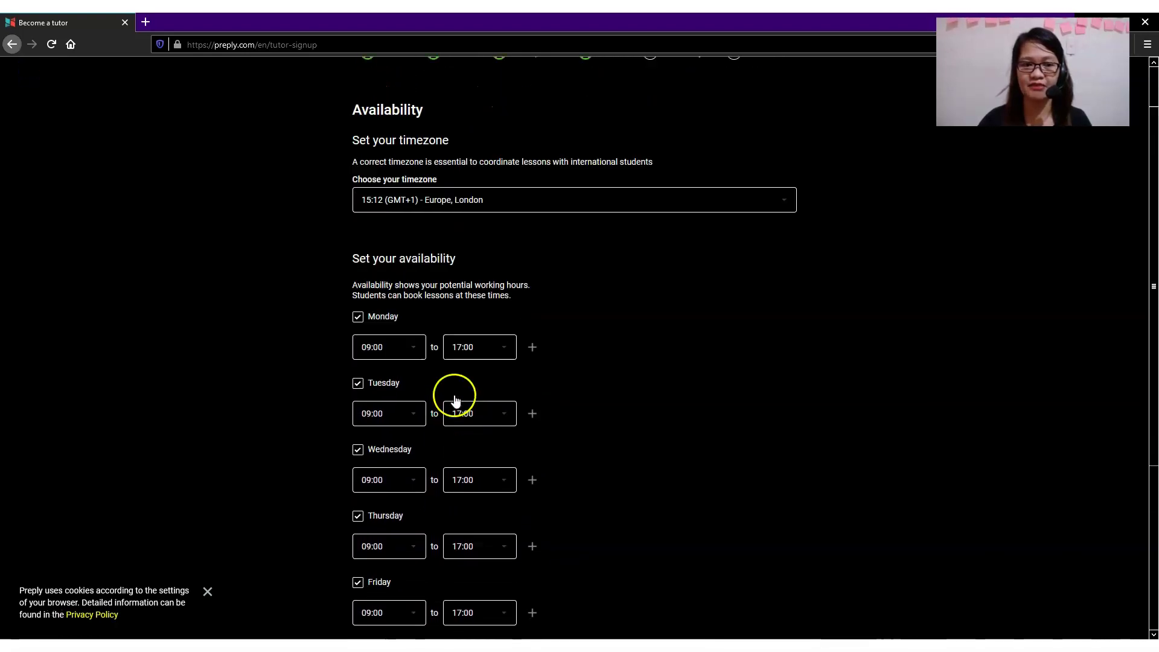
{"action": "scroll", "coordinate": [457, 370], "scroll_direction": "down", "scroll_amount": 2}
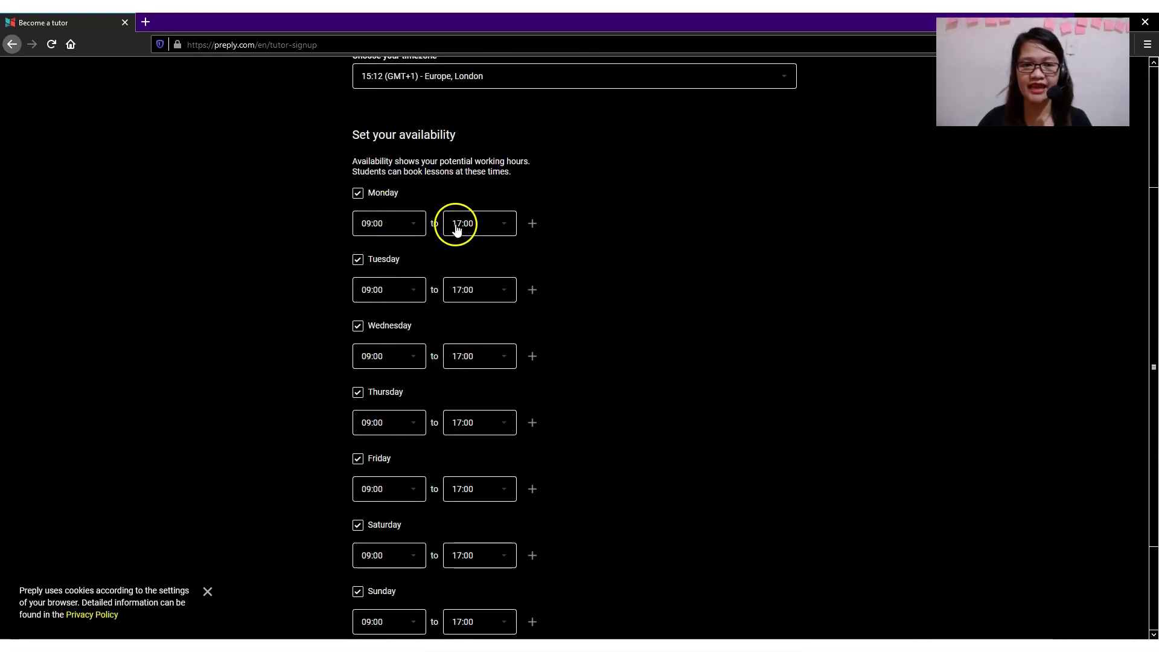
{"action": "scroll", "coordinate": [560, 388], "scroll_direction": "down", "scroll_amount": 1}
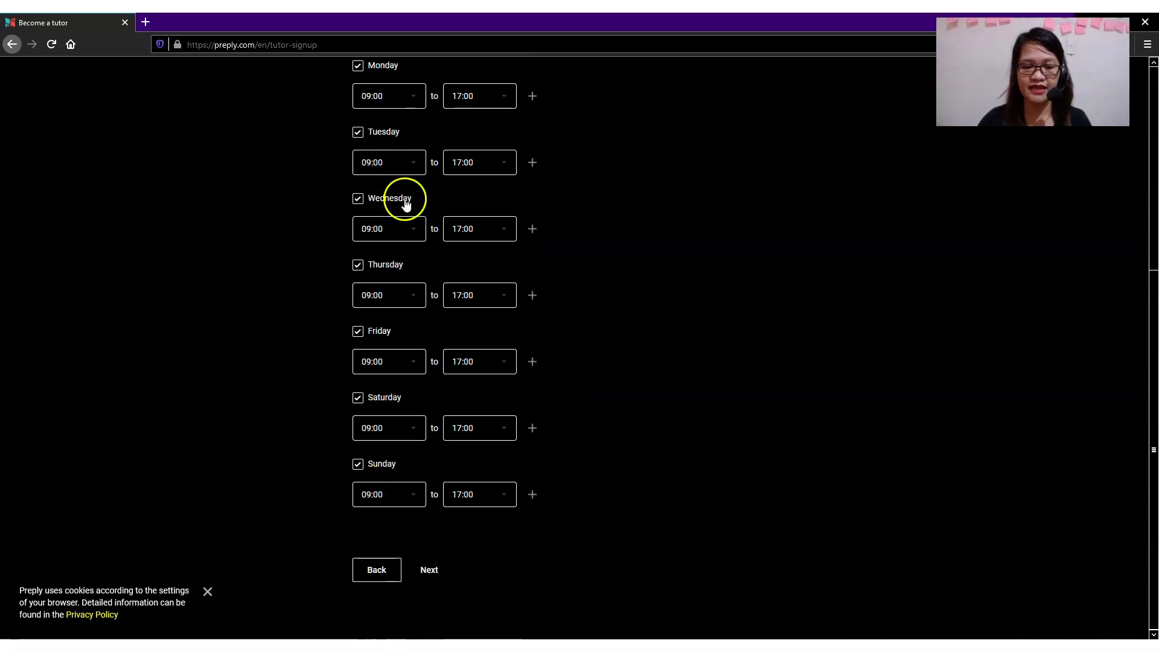
{"action": "scroll", "coordinate": [571, 437], "scroll_direction": "up", "scroll_amount": 2}
{"action": "scroll", "coordinate": [568, 440], "scroll_direction": "down", "scroll_amount": 2}
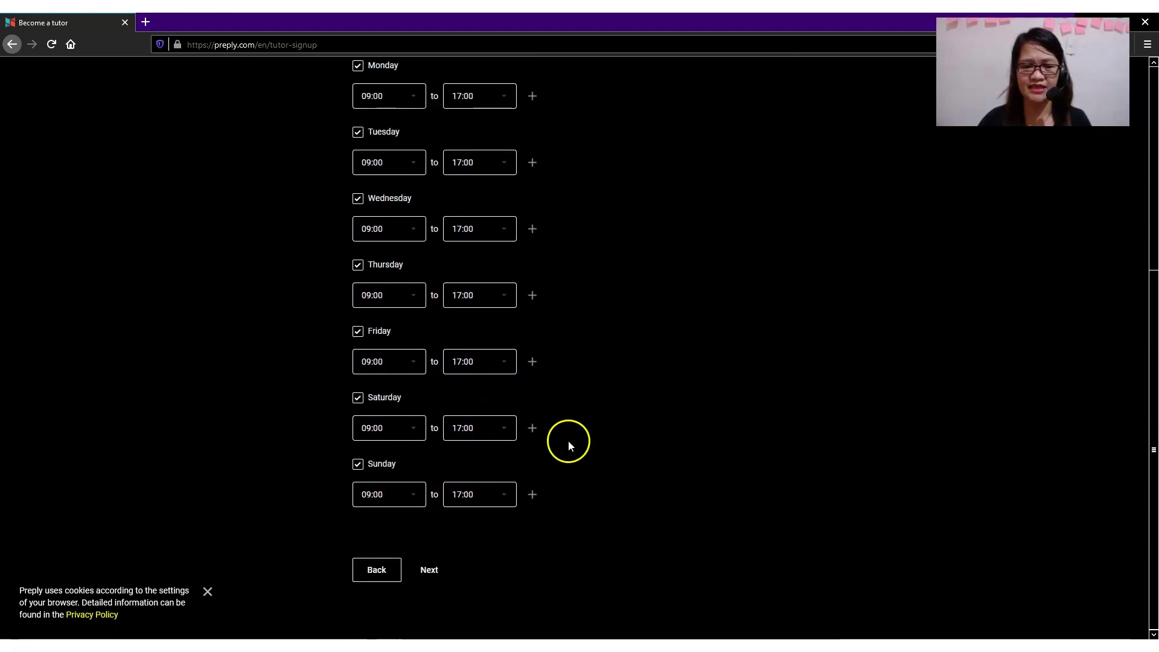
{"action": "left_click", "coordinate": [429, 571]}
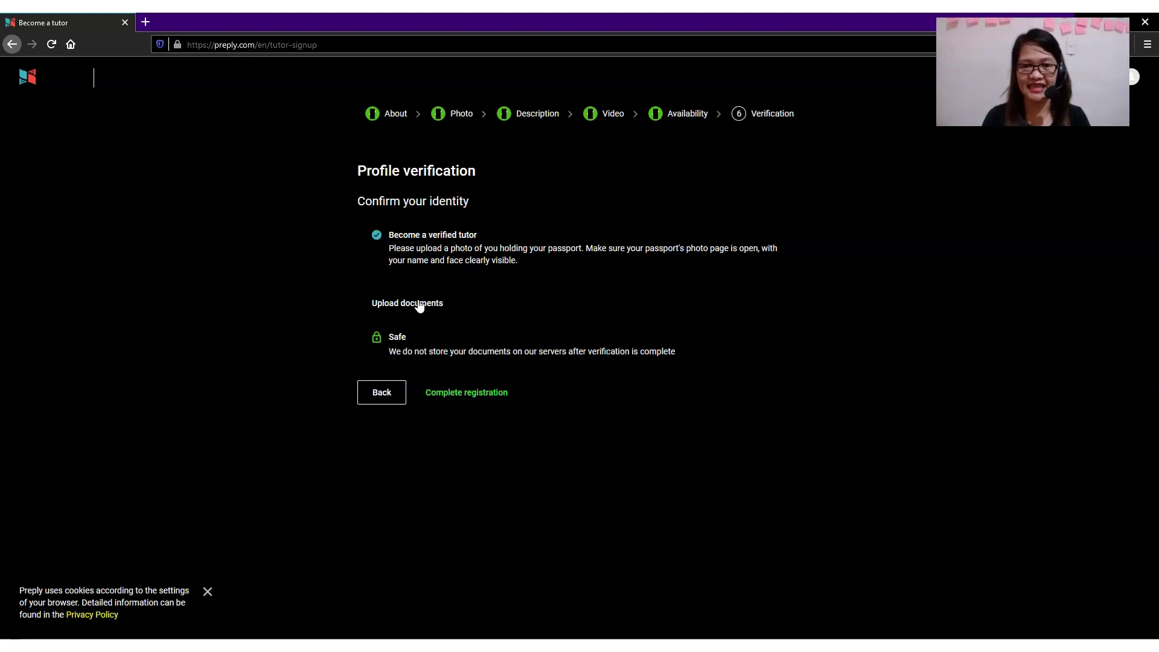
Bring up the file picker for uploading identity documents on Profile verification.
{"action": "left_click", "coordinate": [420, 307]}
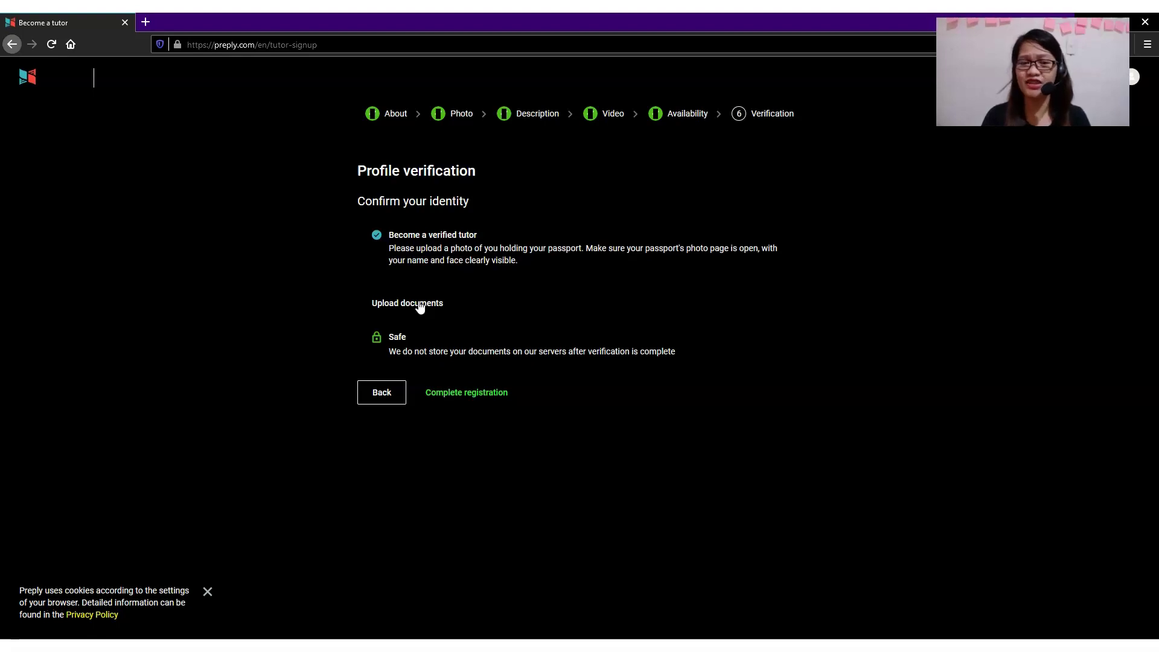
{"action": "left_click", "coordinate": [494, 251]}
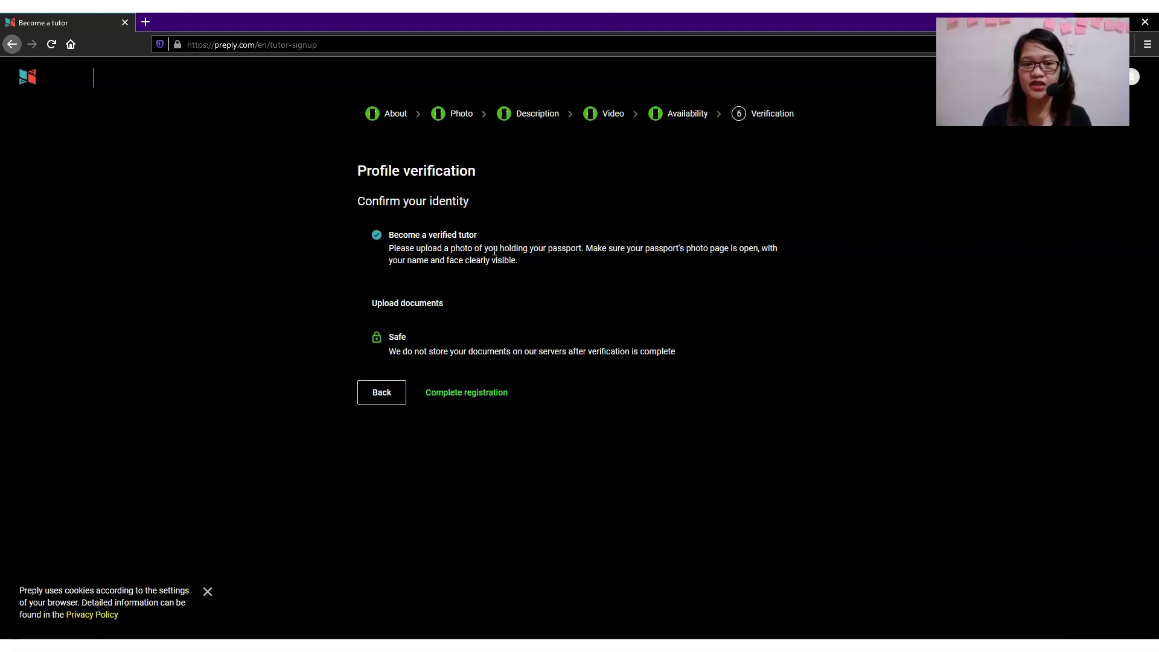
{"action": "left_click", "coordinate": [404, 302]}
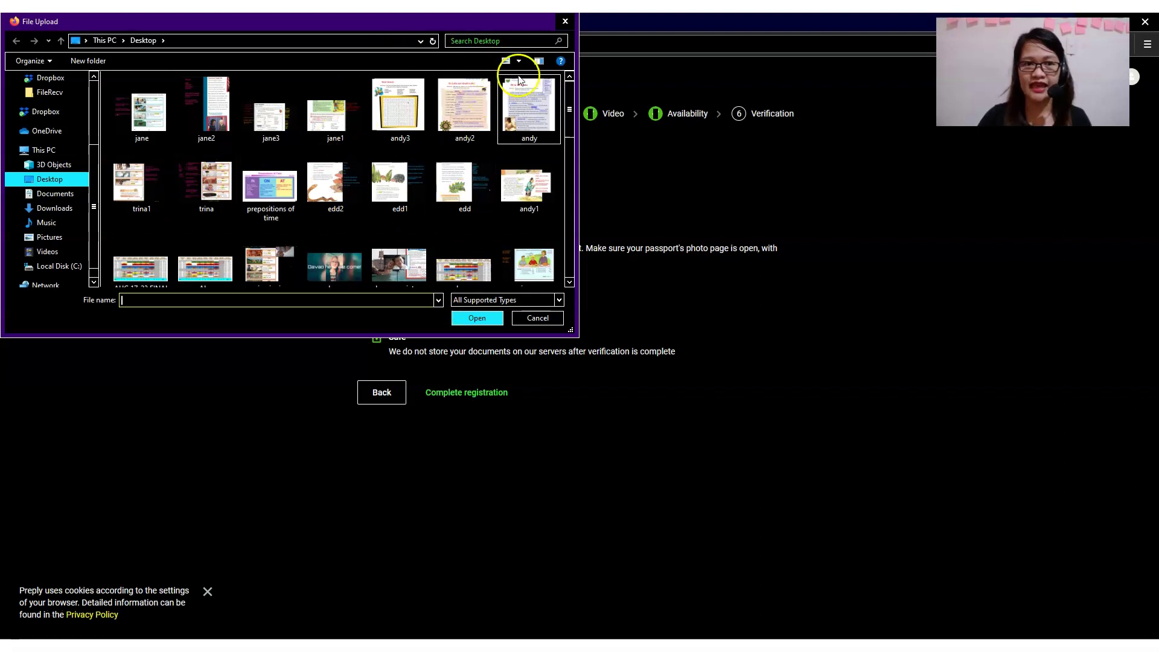
Close the Desktop file picker without uploading any file.
{"action": "left_click", "coordinate": [565, 21]}
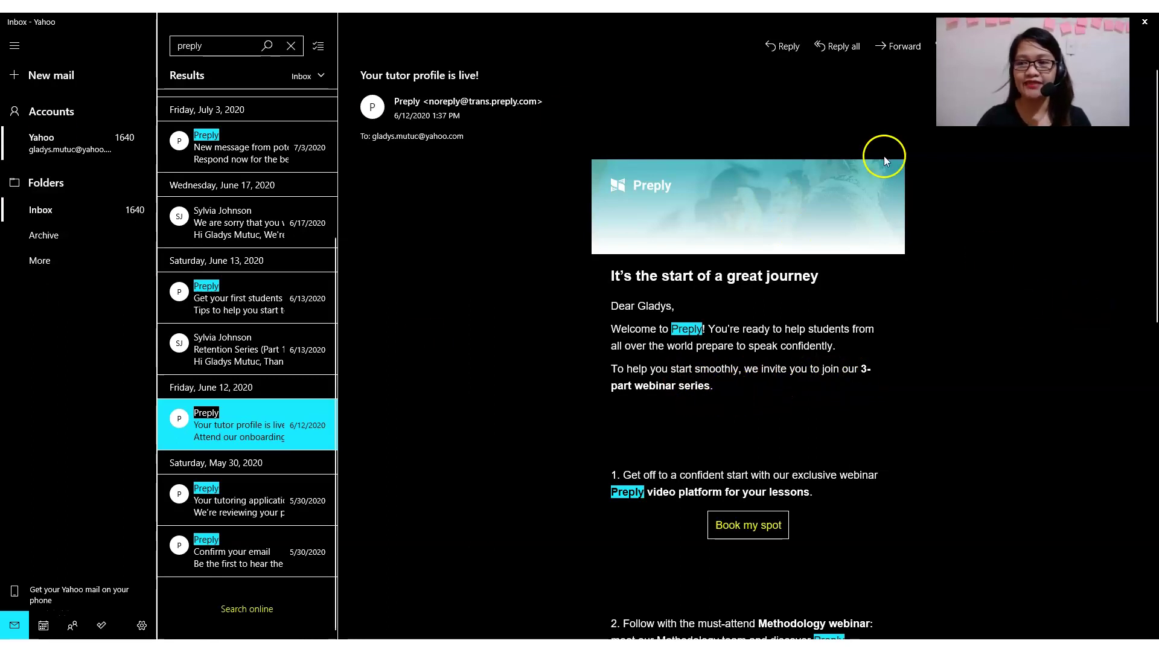
Read through the 'Your tutor profile is live!' email, then close Mail.
{"action": "scroll", "coordinate": [970, 369], "scroll_direction": "down", "scroll_amount": 1}
{"action": "scroll", "coordinate": [969, 369], "scroll_direction": "down", "scroll_amount": 2}
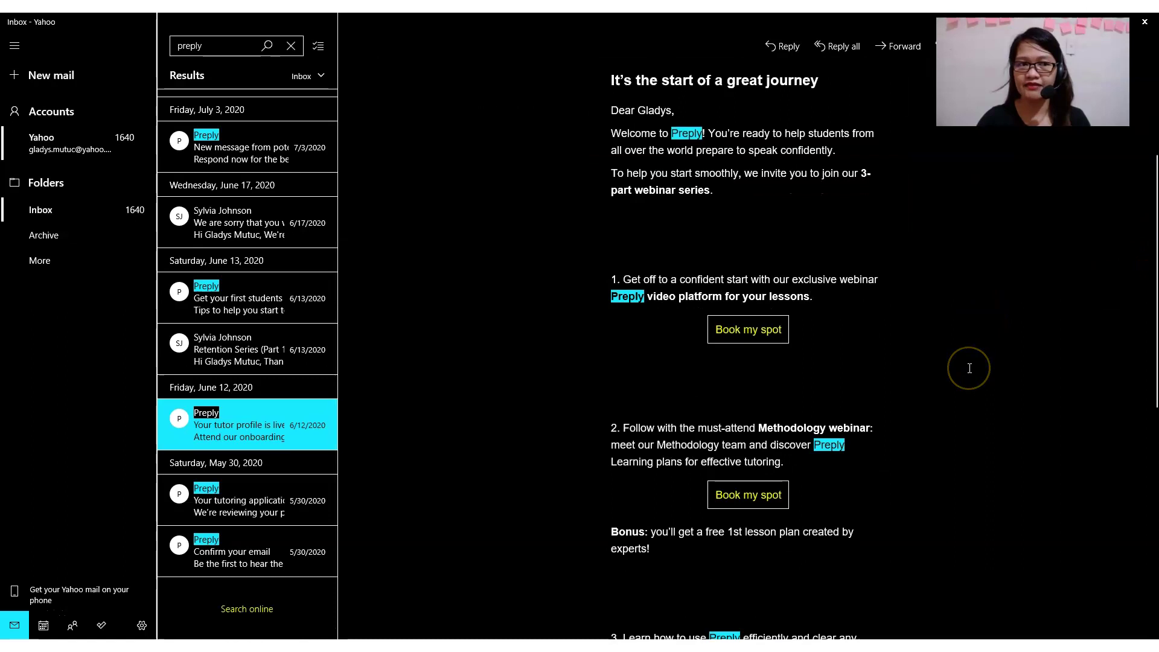
{"action": "scroll", "coordinate": [970, 369], "scroll_direction": "down", "scroll_amount": 3}
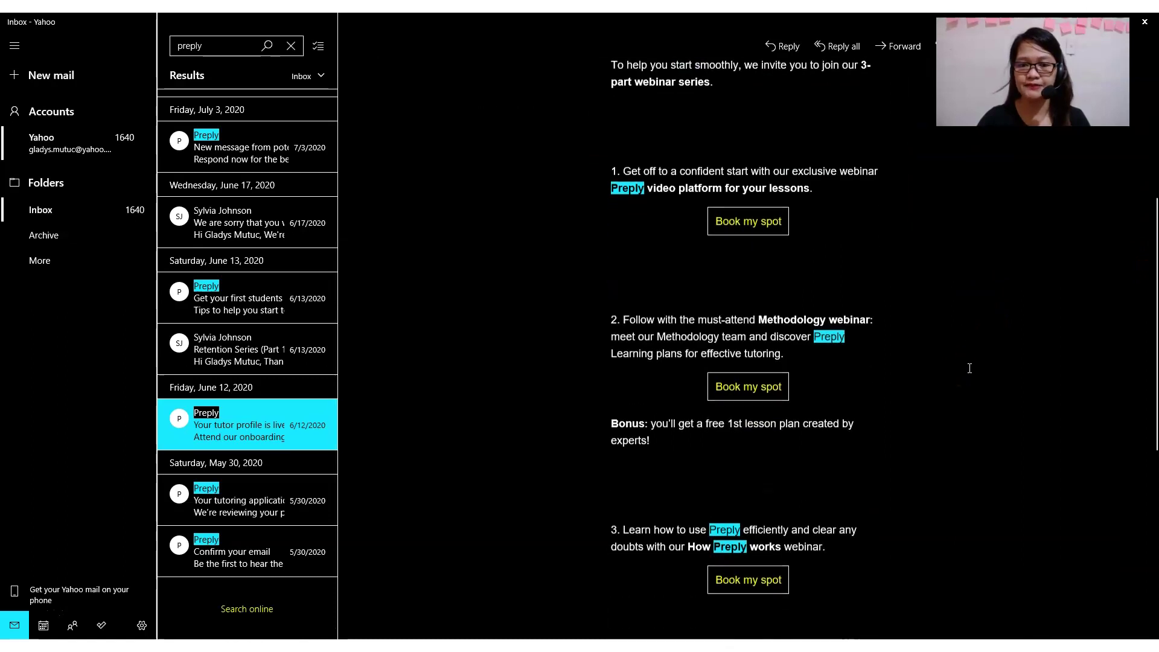
{"action": "scroll", "coordinate": [754, 227], "scroll_direction": "up", "scroll_amount": 2}
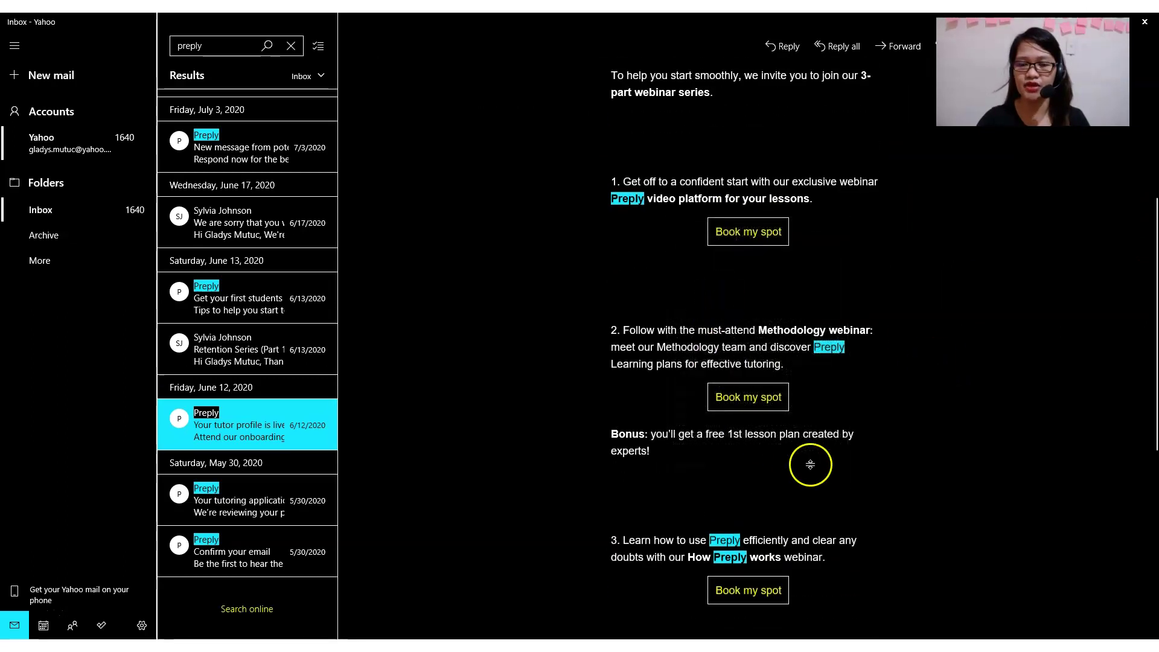
{"action": "scroll", "coordinate": [827, 453], "scroll_direction": "down", "scroll_amount": 3}
{"action": "scroll", "coordinate": [794, 218], "scroll_direction": "up", "scroll_amount": 7}
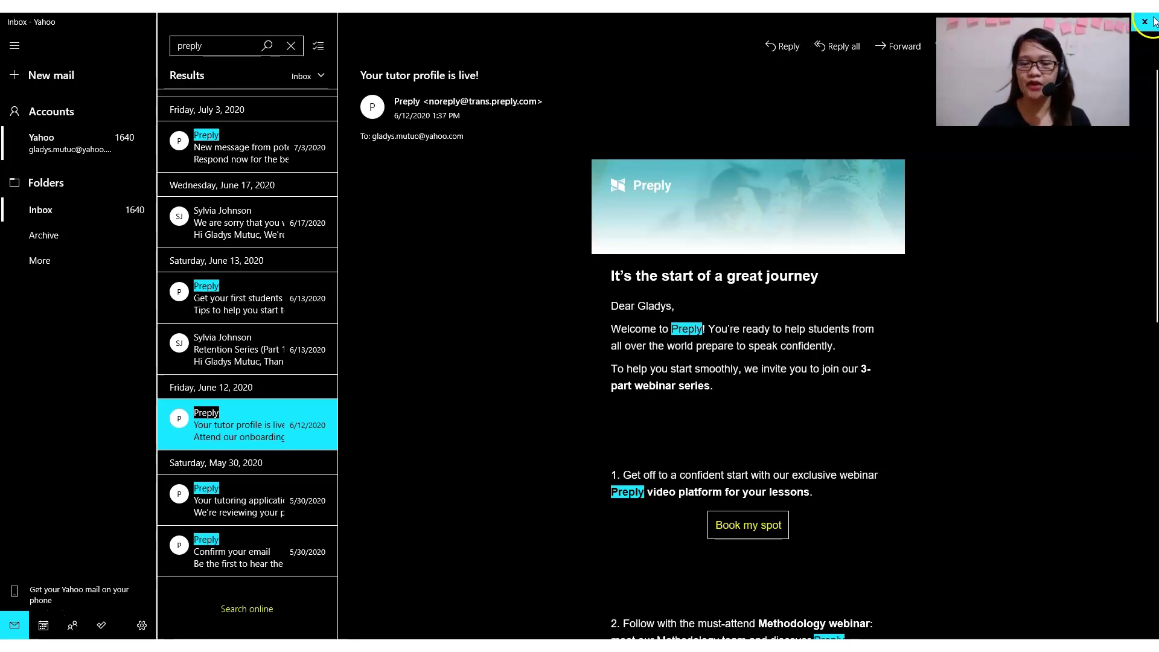
{"action": "left_click", "coordinate": [1153, 21]}
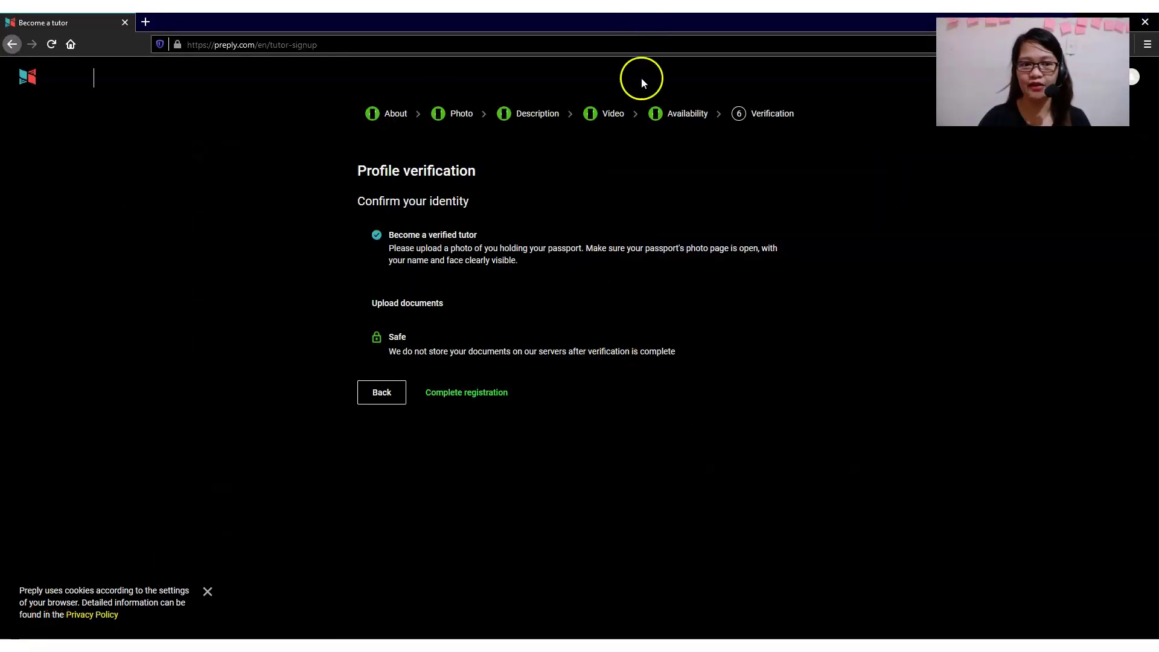
Switch to the browser with the tutor account and go to the dashboard.
{"action": "left_click", "coordinate": [1146, 22]}
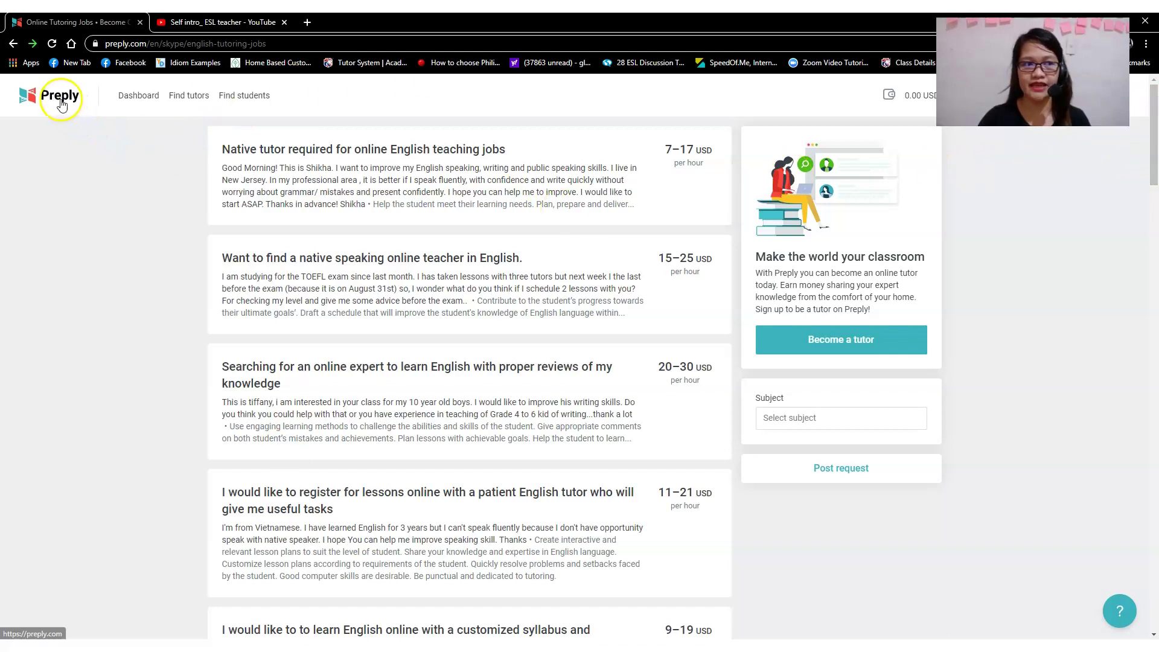
{"action": "left_click", "coordinate": [145, 95]}
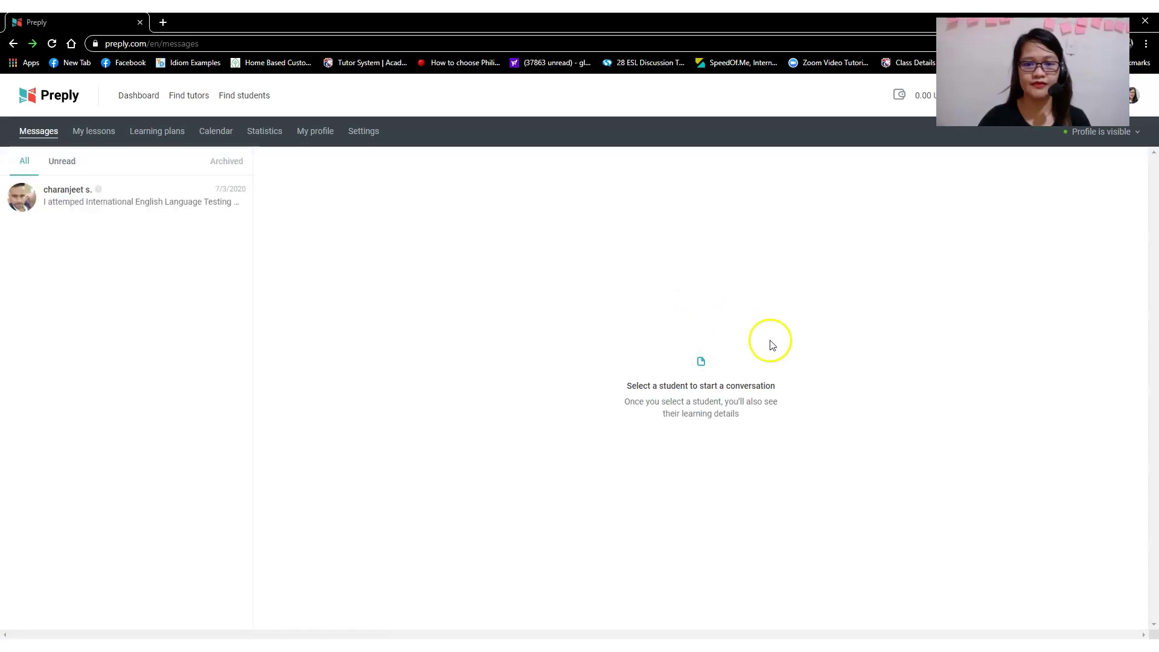
Check the empty My lessons page, then scroll through the student job requests list.
{"action": "left_click", "coordinate": [91, 131]}
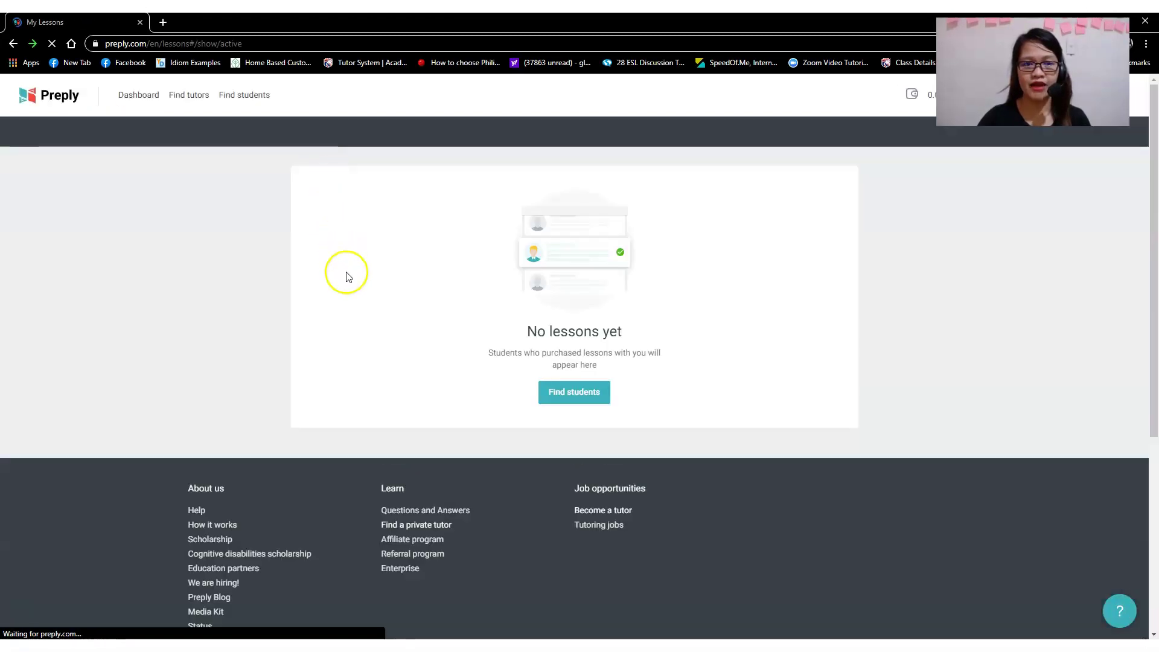
{"action": "left_click", "coordinate": [579, 400]}
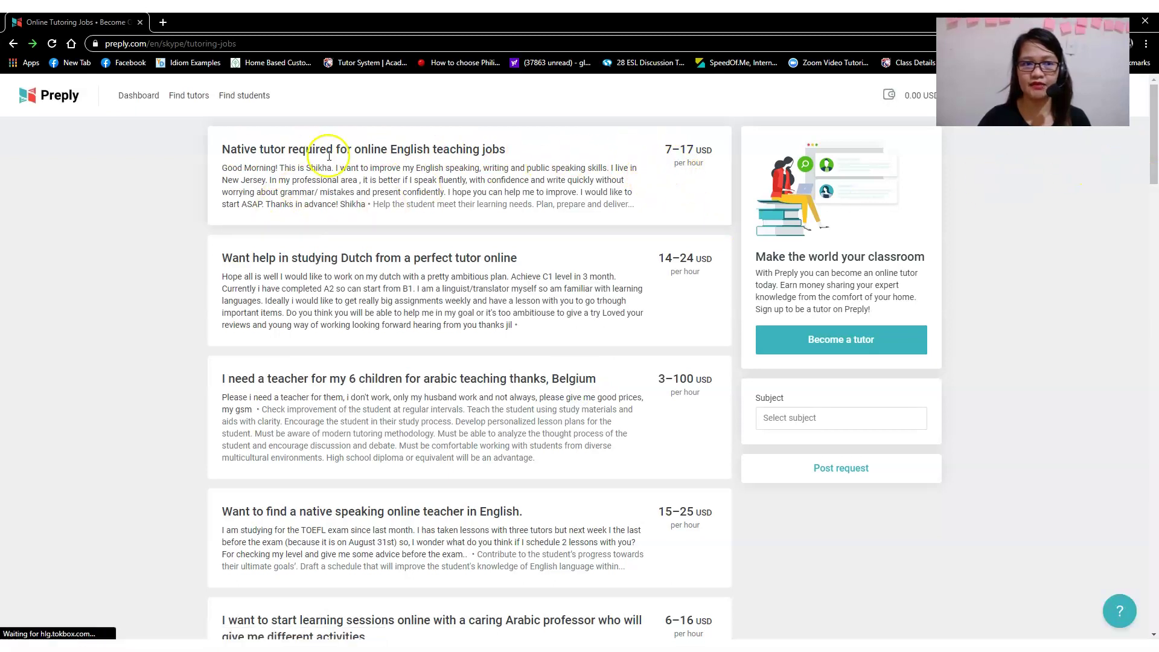
{"action": "left_click_drag", "start_coordinate": [1154, 160], "coordinate": [1148, 121]}
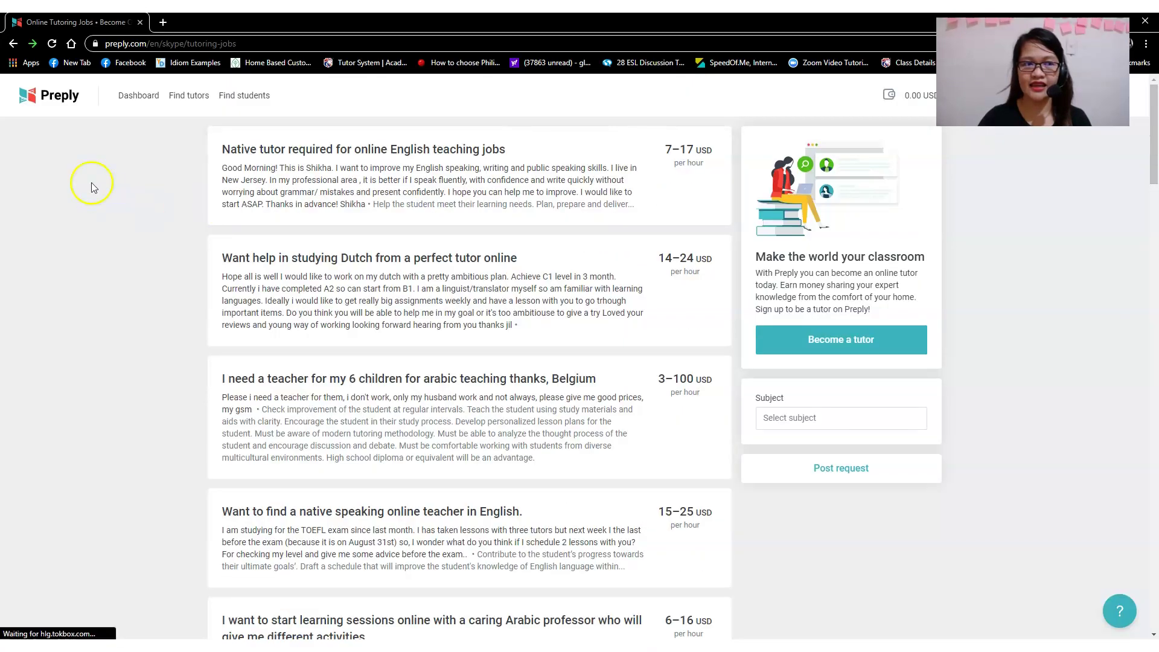
{"action": "left_click", "coordinate": [181, 97]}
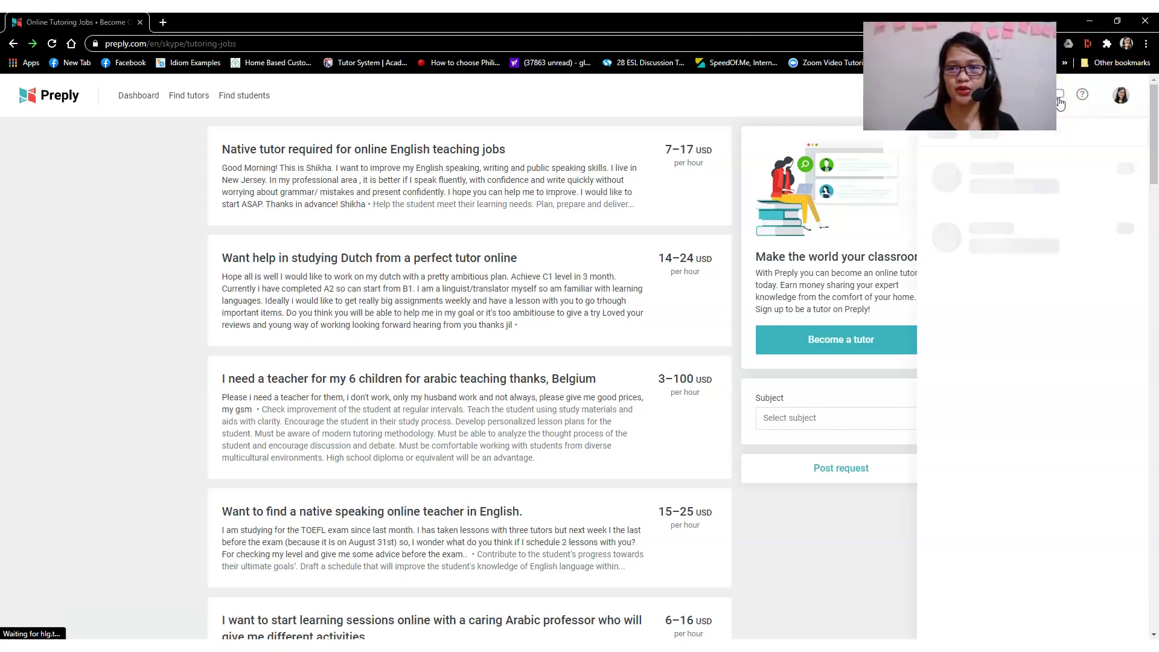
Read the student's IELTS writing and speaking request, then open the Dutch tutoring job.
{"action": "left_click", "coordinate": [1037, 215]}
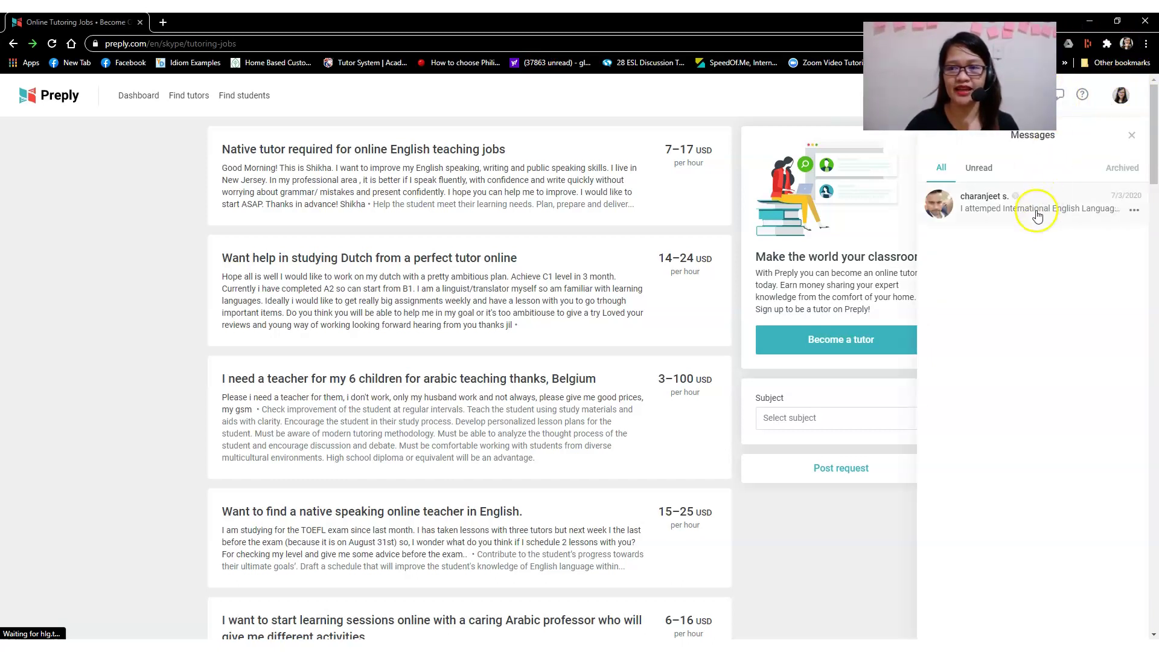
{"action": "left_click", "coordinate": [1030, 243]}
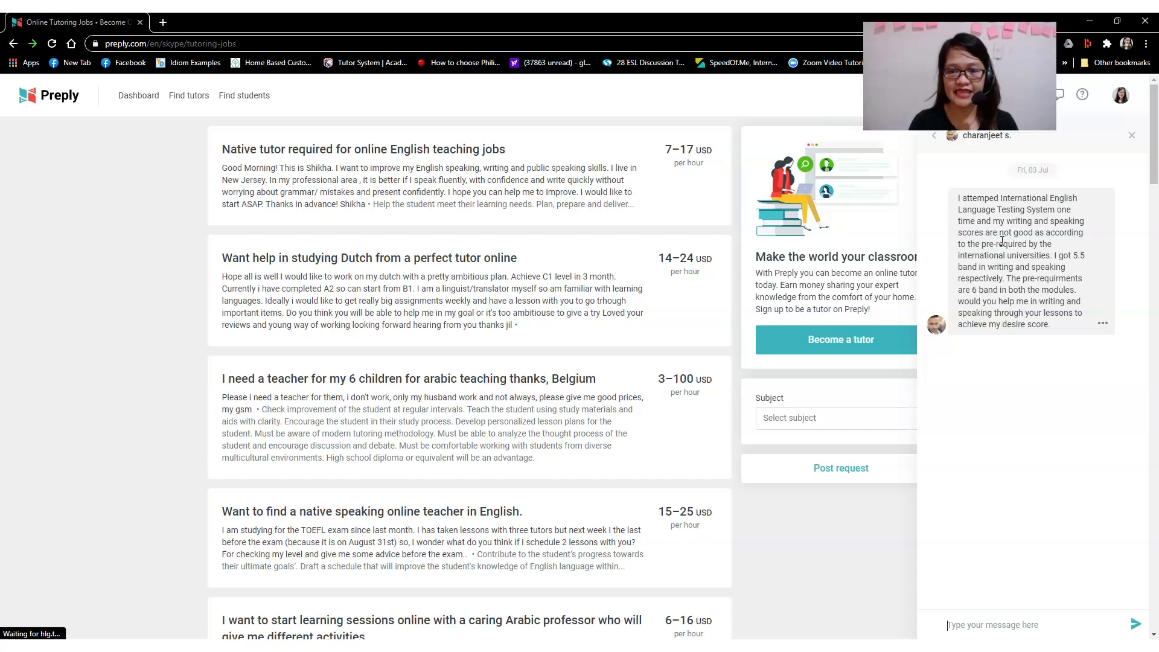
{"action": "left_click", "coordinate": [273, 291]}
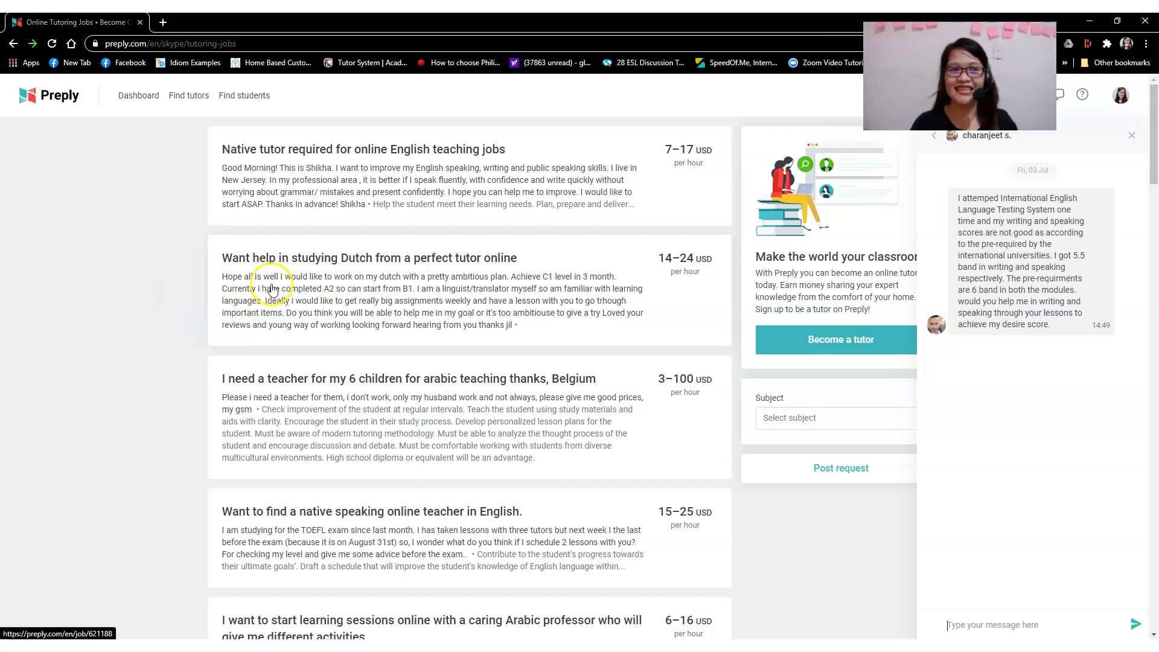